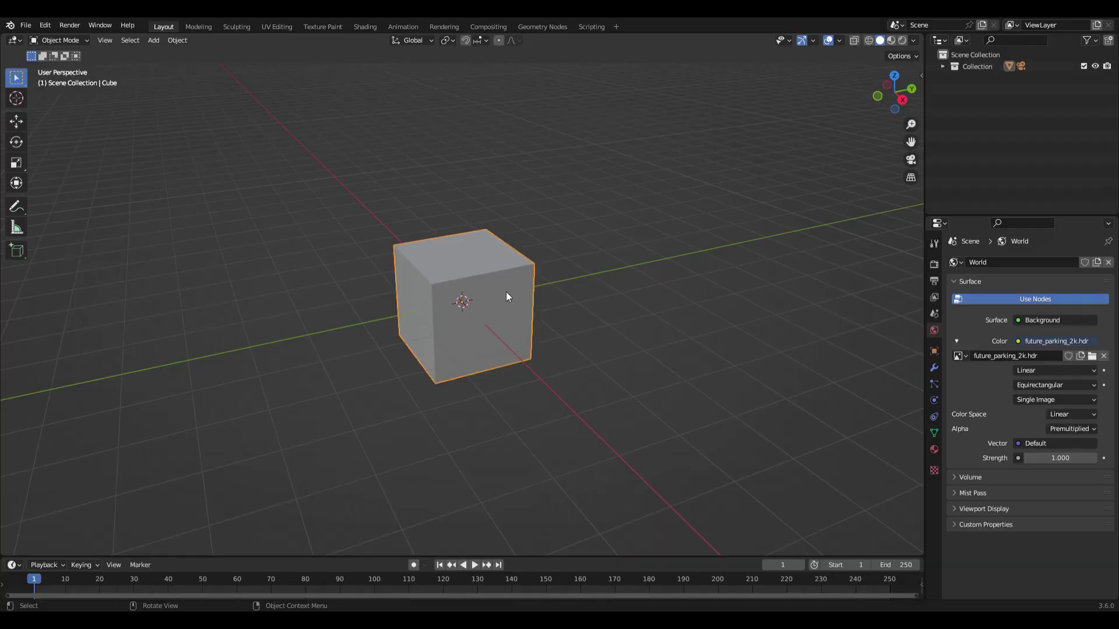
Delete the default cube and paste in the four copied greeble objects.
{"action": "key", "text": "Delete"}
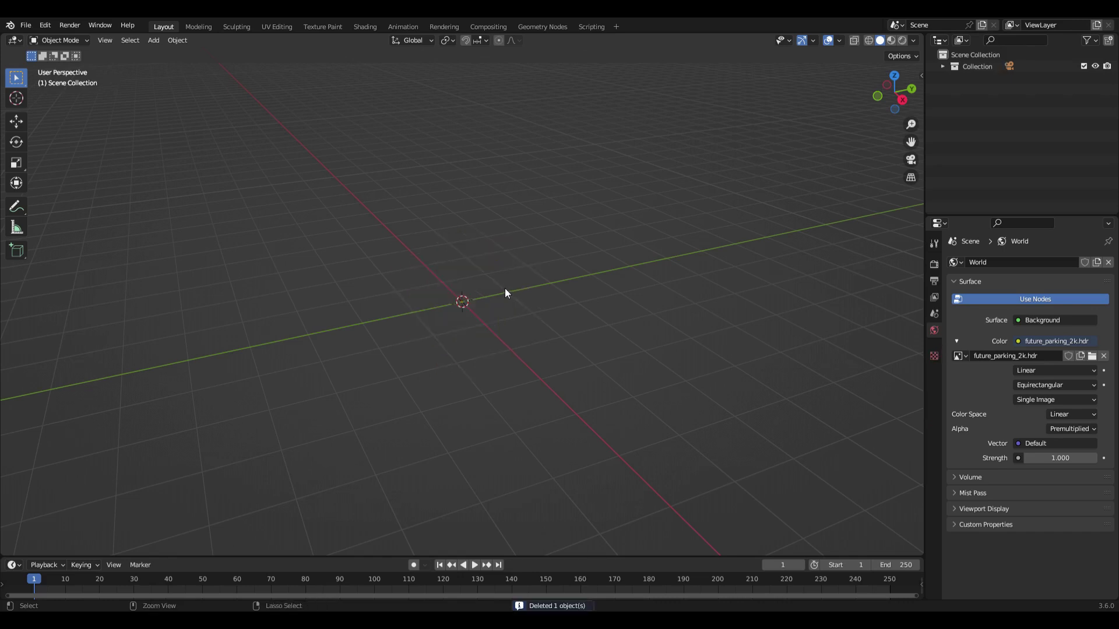
{"action": "key", "text": "ctrl+v"}
Move the pasted greebles to the scene origin.
{"action": "left_click", "coordinate": [16, 121]}
{"action": "scroll", "coordinate": [233, 408], "scroll_direction": "down", "scroll_amount": 5}
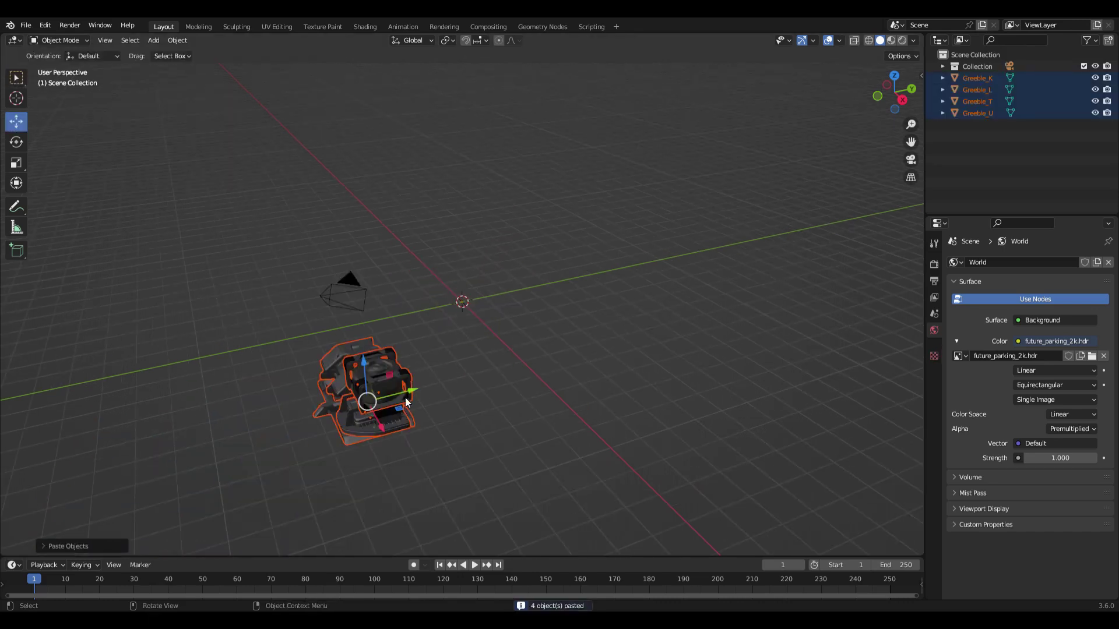
{"action": "mouse_move", "coordinate": [406, 402]}
{"action": "left_mouse_down"}
{"action": "mouse_move", "coordinate": [573, 367]}
{"action": "mouse_move", "coordinate": [583, 351]}
{"action": "left_mouse_up"}
{"action": "left_click", "coordinate": [583, 351]}
{"action": "scroll", "coordinate": [589, 360], "scroll_direction": "up", "scroll_amount": 6}
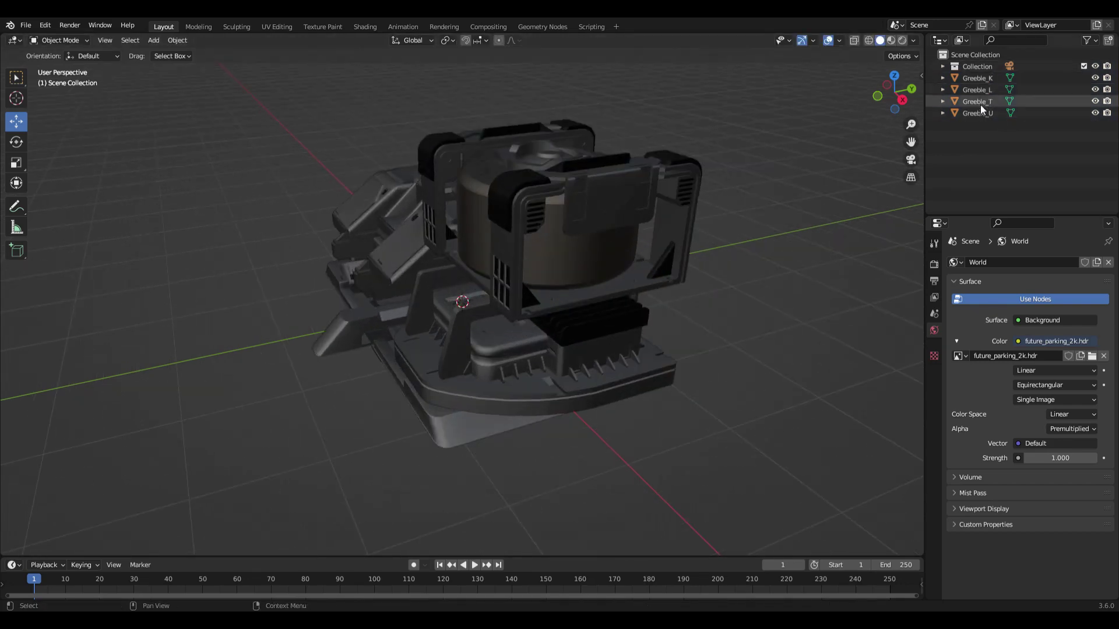
Select all four greebles and orbit the view to a better angle.
{"action": "left_click_drag", "start_coordinate": [985, 132], "coordinate": [981, 74]}
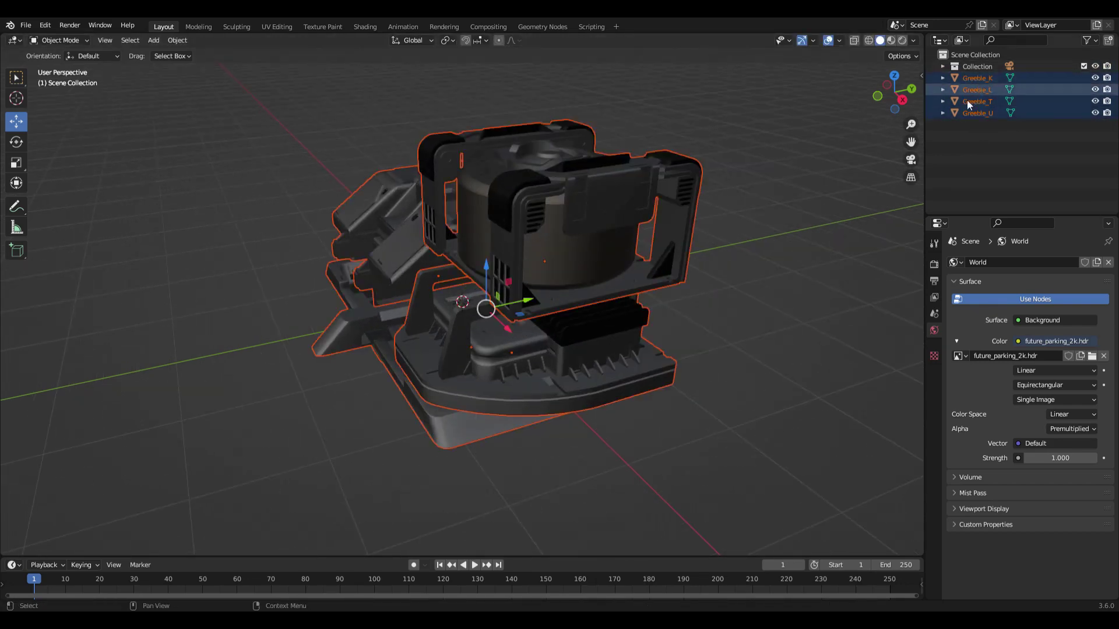
{"action": "left_click_drag", "start_coordinate": [900, 103], "coordinate": [904, 110]}
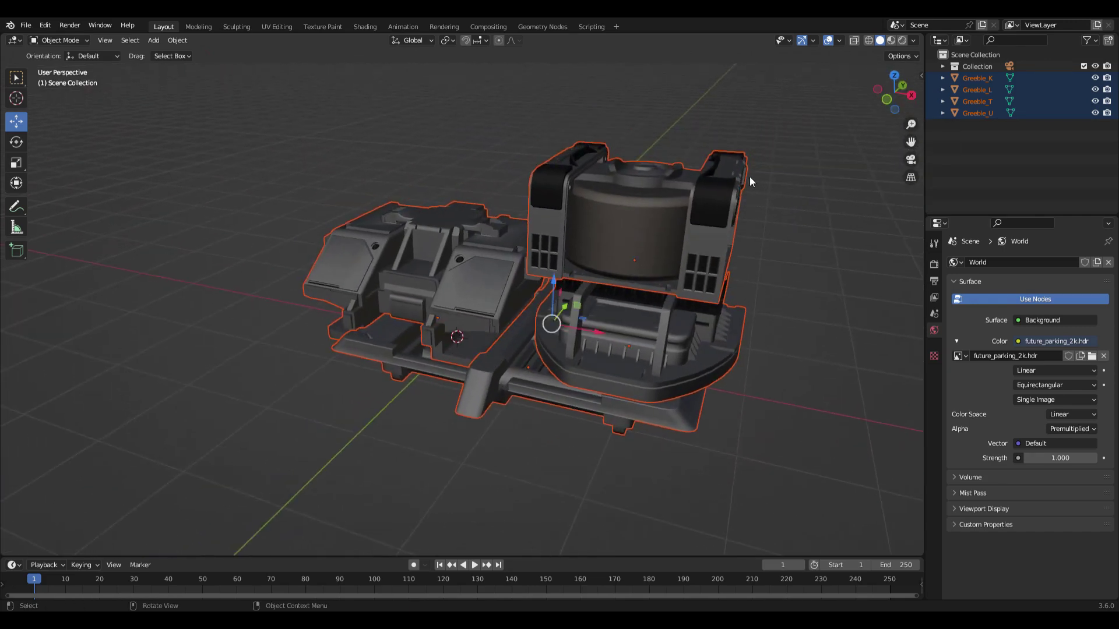
{"action": "left_click_drag", "start_coordinate": [904, 109], "coordinate": [746, 184]}
Align the camera to the current view and enable Lock Camera to View.
{"action": "key", "text": "ctrl+alt+KP_0"}
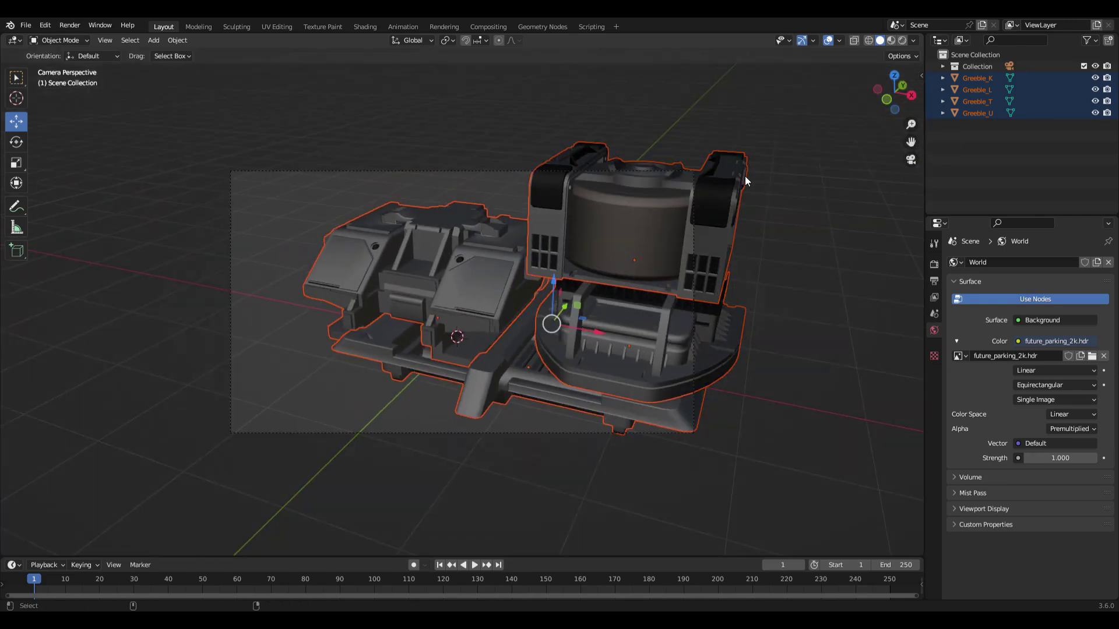
{"action": "key", "text": "n"}
{"action": "left_click", "coordinate": [916, 102]}
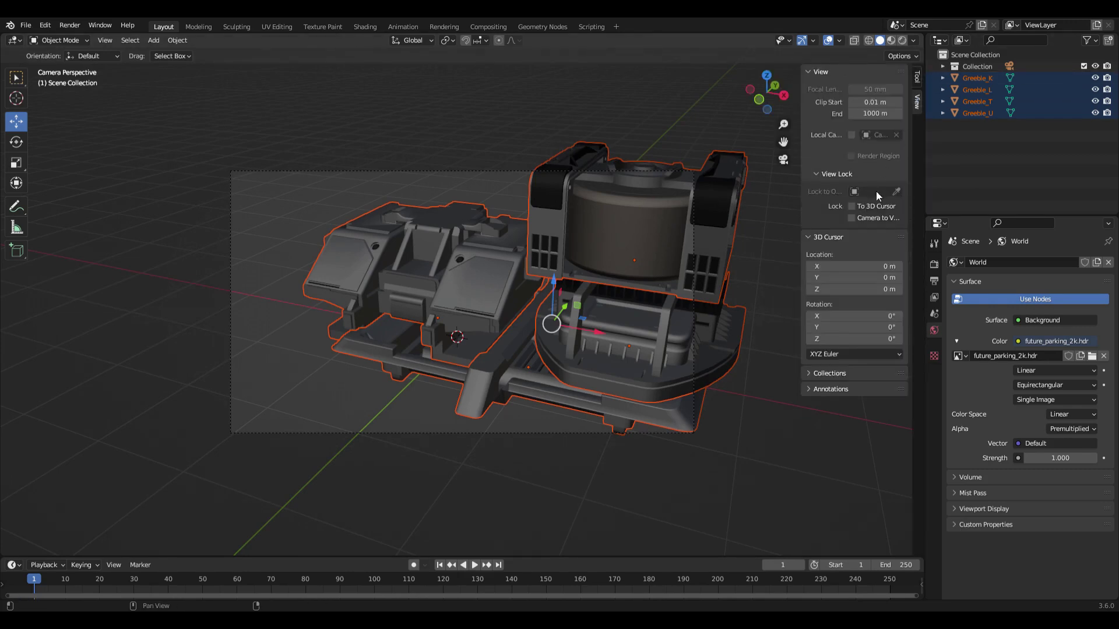
{"action": "left_click", "coordinate": [851, 217]}
{"action": "scroll", "coordinate": [563, 334], "scroll_direction": "down", "scroll_amount": 2}
Pan the camera to frame the whole model, then disable Lock Camera to View.
{"action": "left_click_drag", "start_coordinate": [783, 141], "coordinate": [765, 443]}
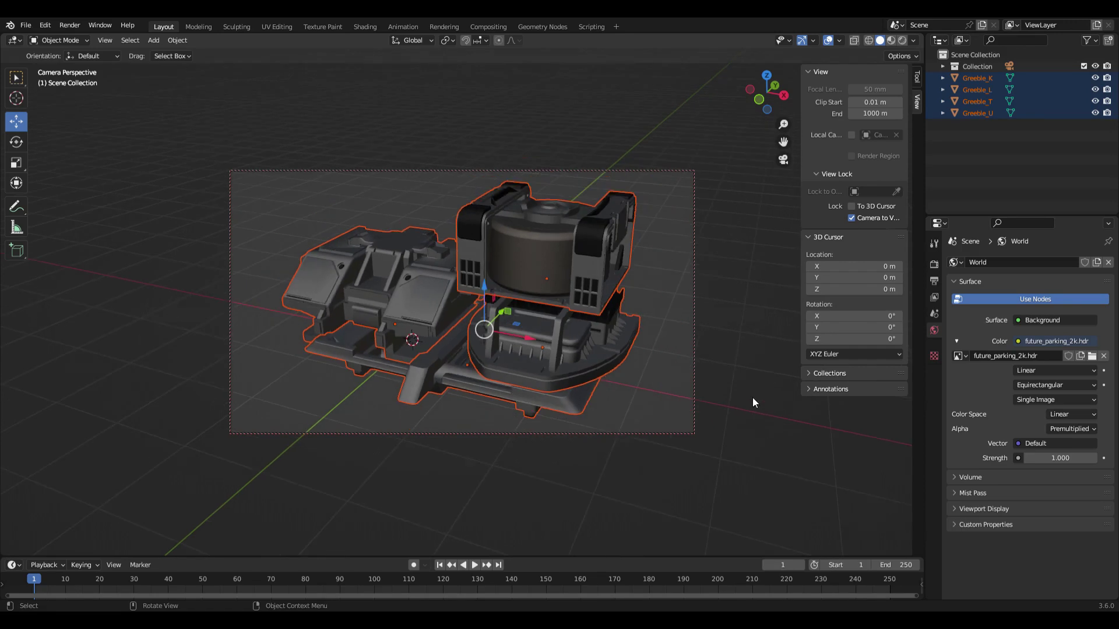
{"action": "left_click", "coordinate": [753, 398]}
{"action": "left_click", "coordinate": [852, 217]}
{"action": "key", "text": "n"}
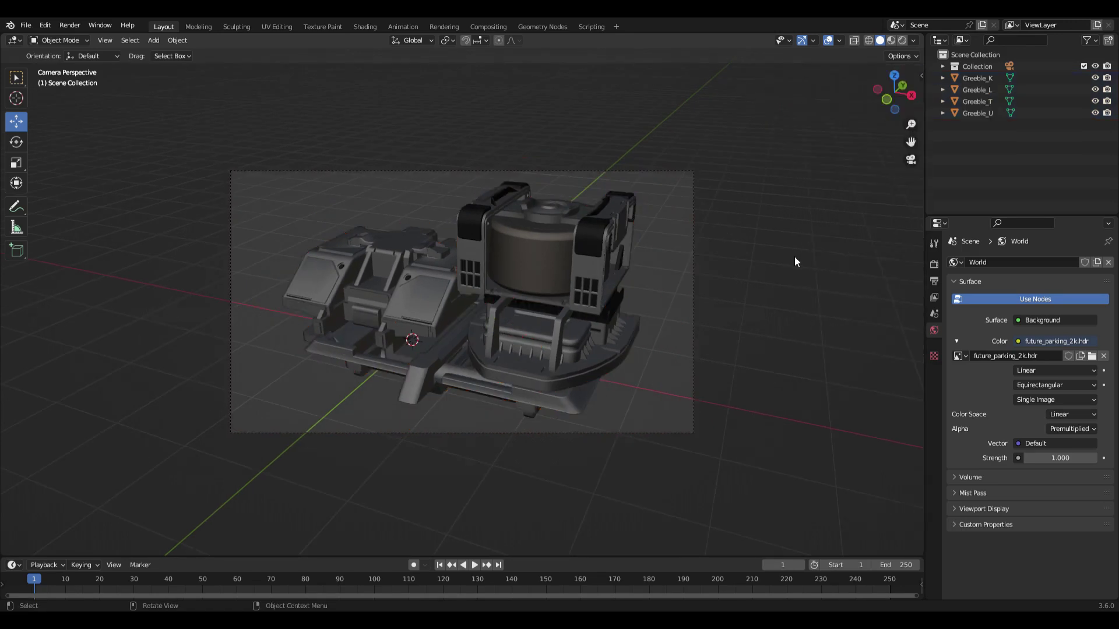
{"action": "scroll", "coordinate": [795, 259], "scroll_direction": "up", "scroll_amount": 1}
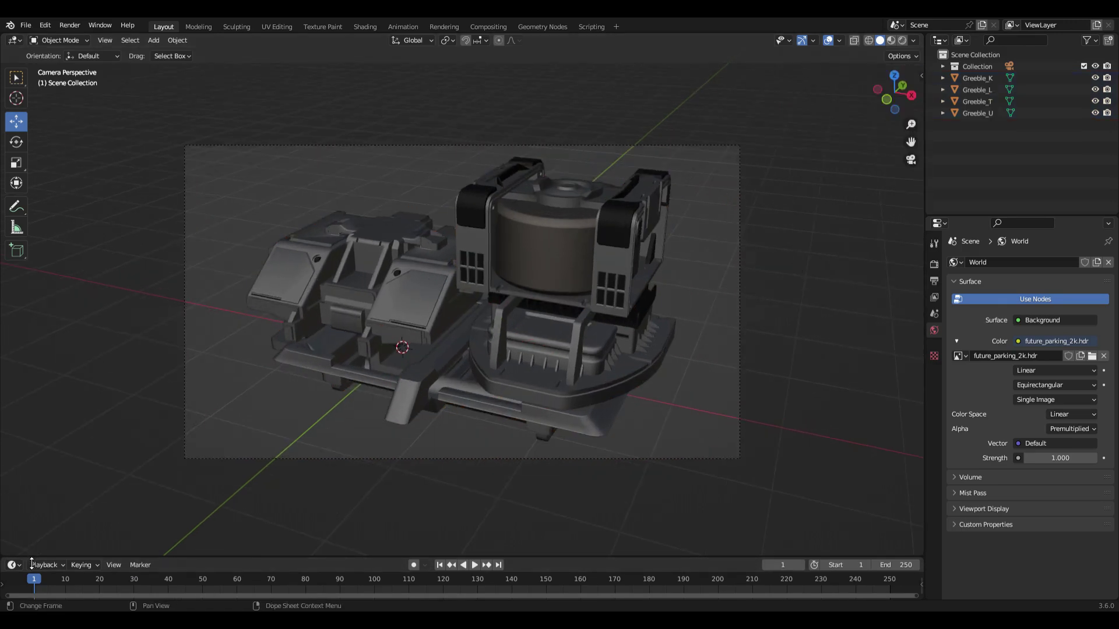
Enlarge the timeline area and turn it into a Shader Editor.
{"action": "left_click_drag", "start_coordinate": [32, 559], "coordinate": [30, 351]}
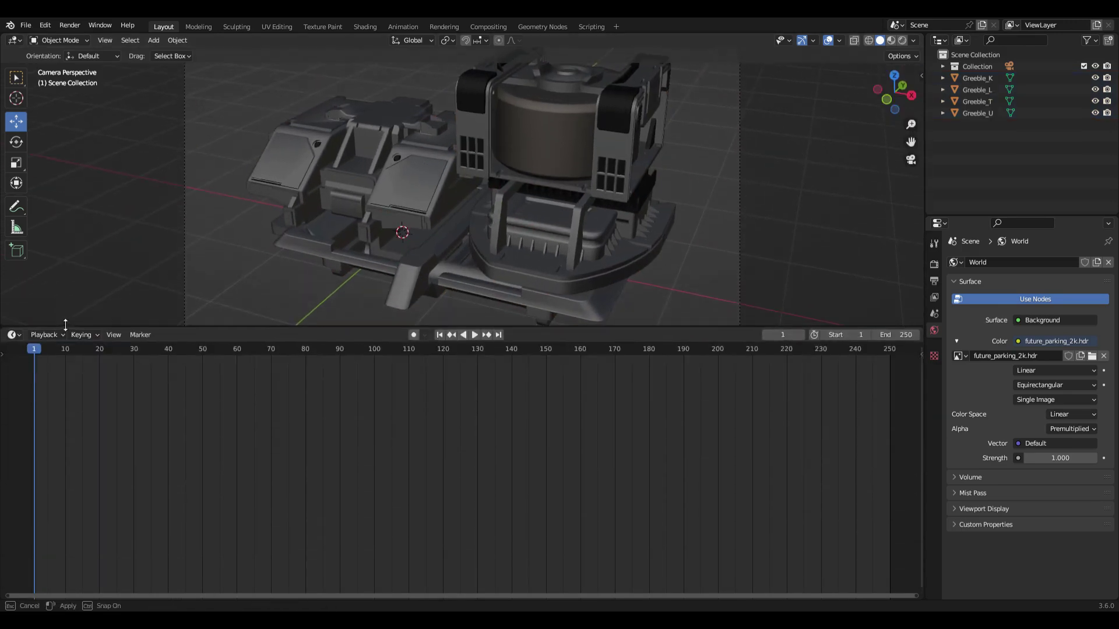
{"action": "left_click", "coordinate": [13, 358]}
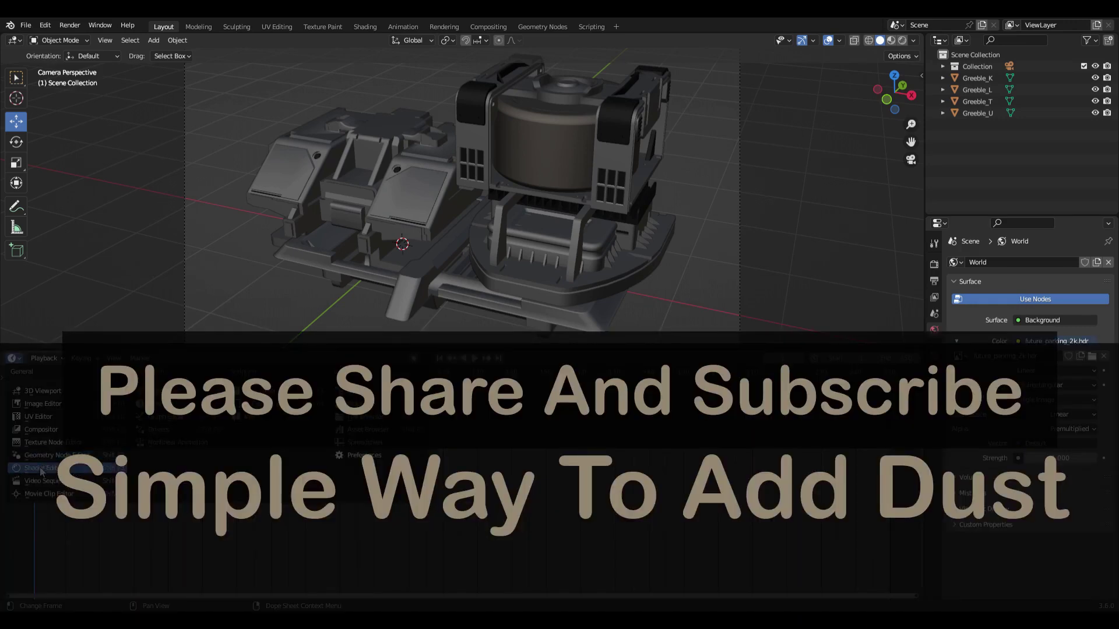
{"action": "left_click", "coordinate": [41, 471]}
Select Greeble_T, Greeble_L, Greeble_K and Greeble_U to show their material nodes.
{"action": "left_click", "coordinate": [569, 138]}
{"action": "left_click_drag", "start_coordinate": [261, 112], "coordinate": [662, 330]}
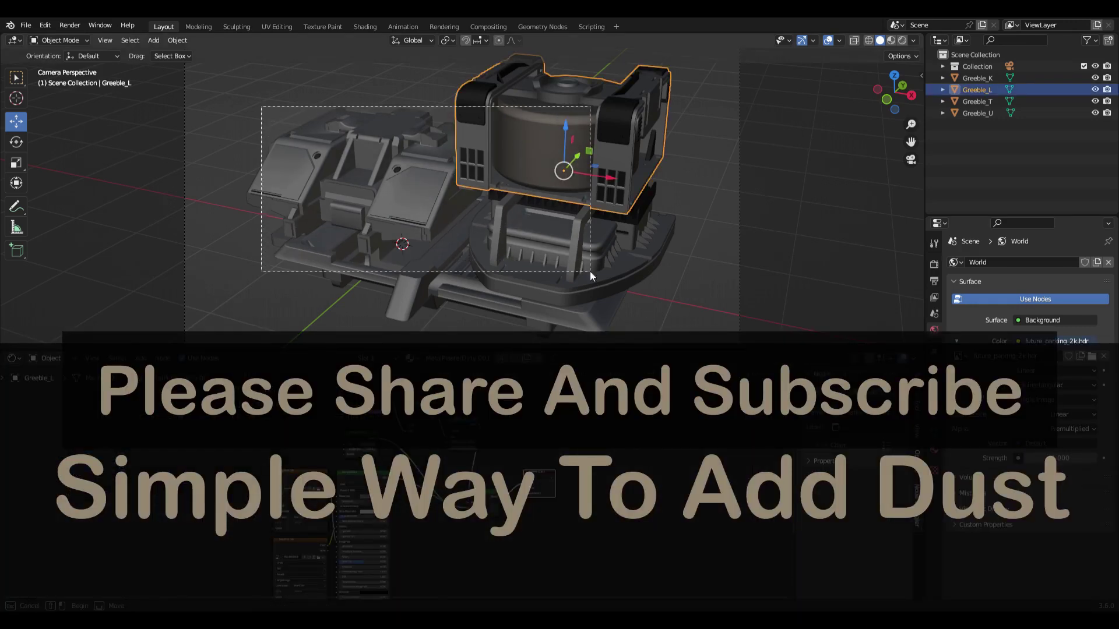
{"action": "left_click", "coordinate": [575, 196]}
{"action": "left_click", "coordinate": [477, 151], "text": "shift"}
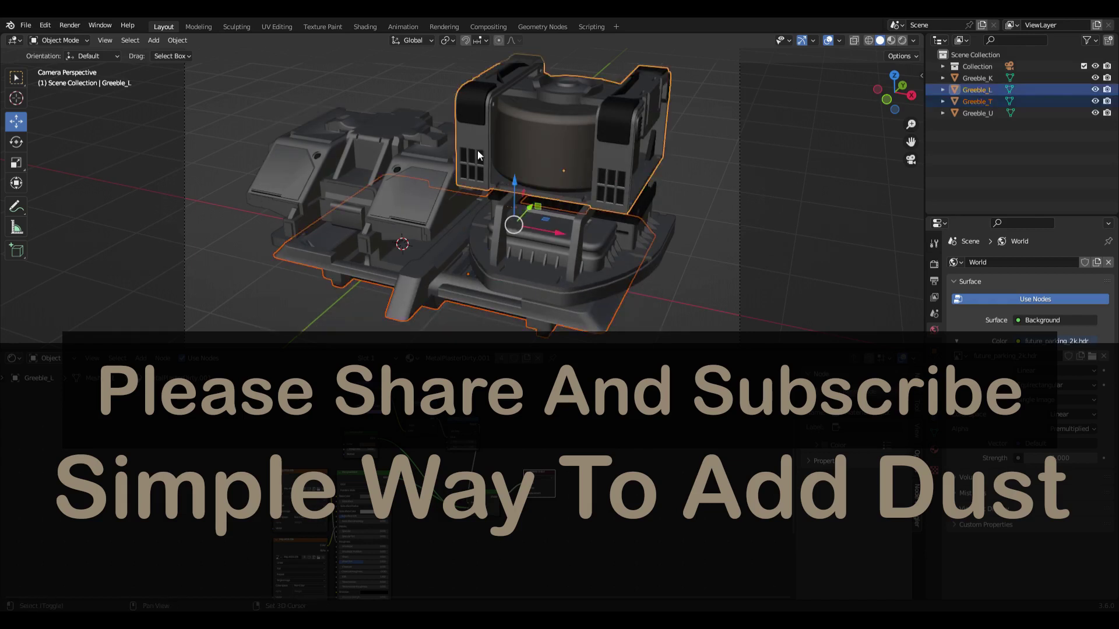
{"action": "left_click", "coordinate": [335, 182], "text": "shift"}
{"action": "left_click", "coordinate": [509, 265], "text": "shift"}
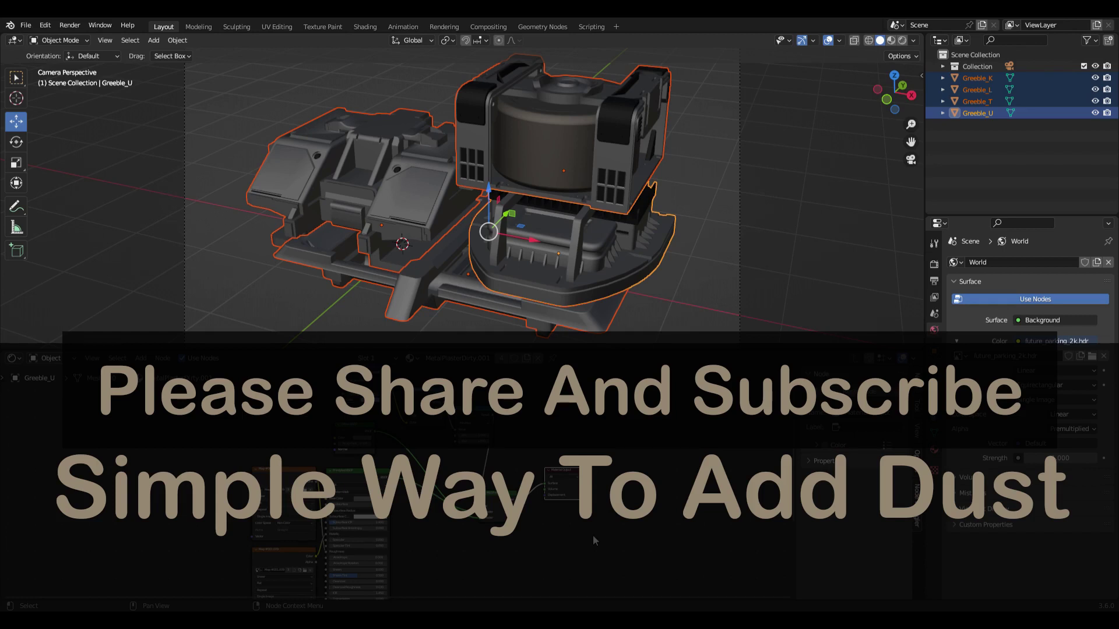
Frame all nodes and select the unwanted extra node.
{"action": "key", "text": "Home"}
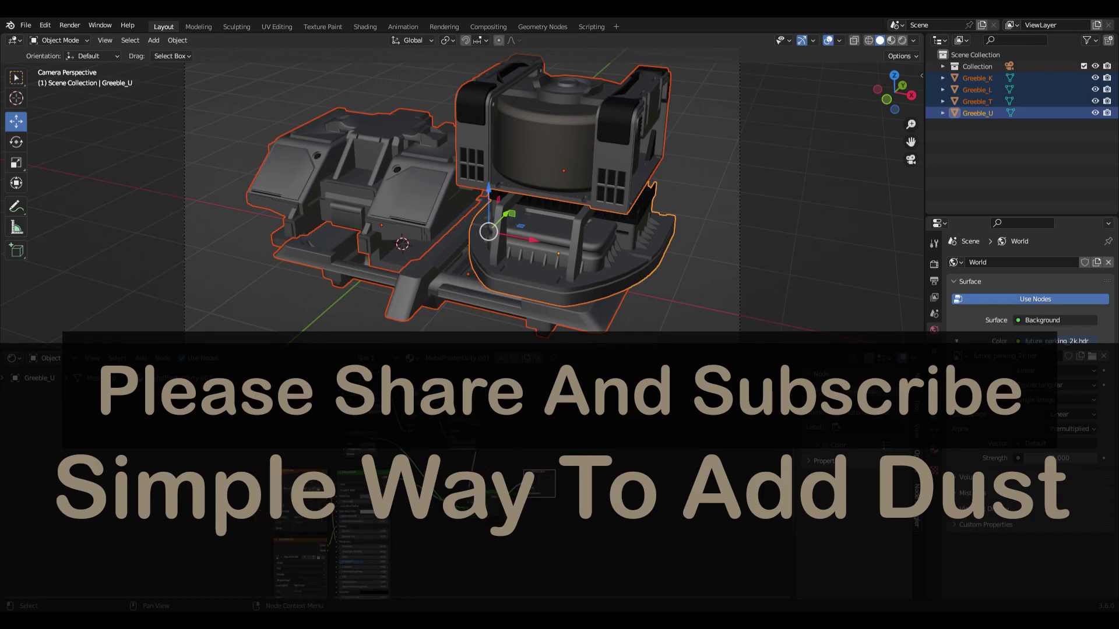
{"action": "left_click", "coordinate": [536, 466]}
{"action": "scroll", "coordinate": [536, 462], "scroll_direction": "up", "scroll_amount": 3}
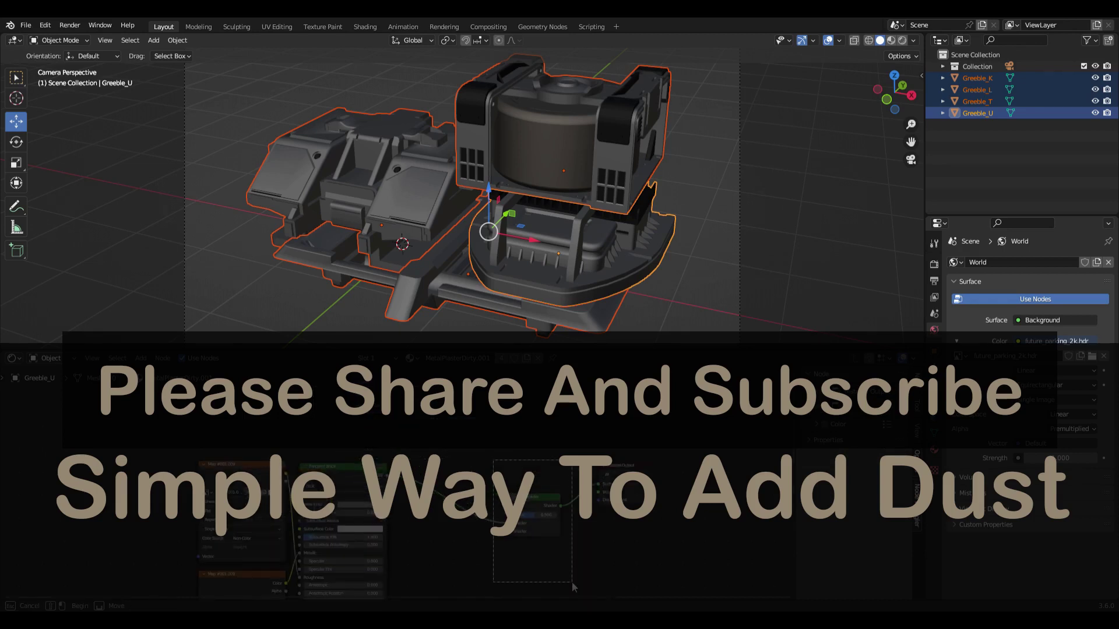
Delete the extra node so Principled BSDF feeds Material Output, then use Material Preview shading.
{"action": "key", "text": "x"}
{"action": "left_click", "coordinate": [363, 468]}
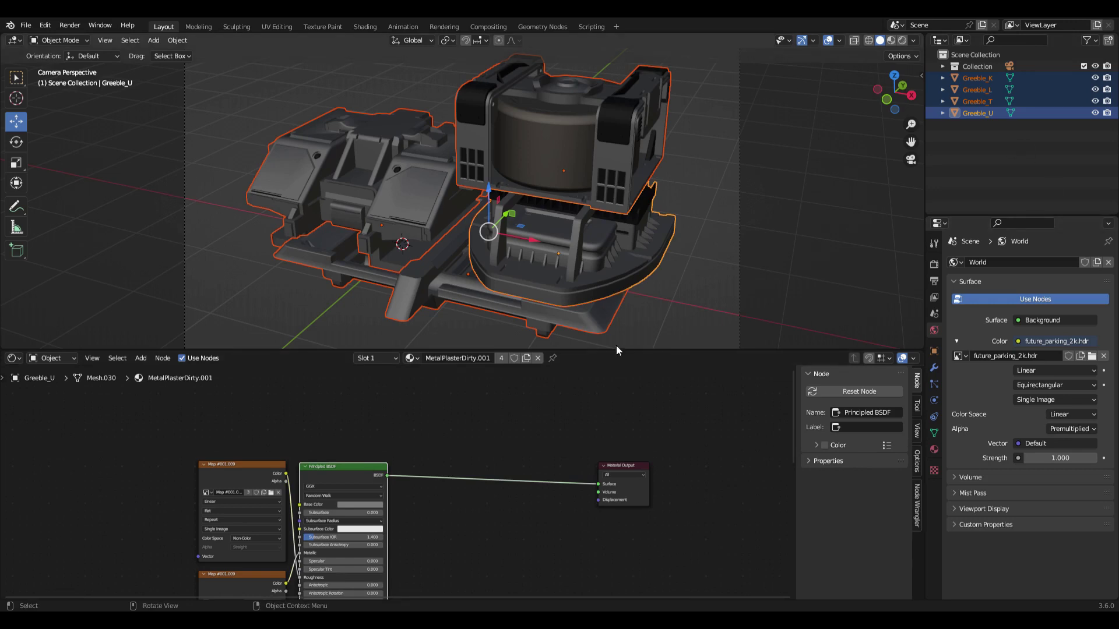
{"action": "left_click", "coordinate": [344, 466]}
{"action": "scroll", "coordinate": [670, 480], "scroll_direction": "up", "scroll_amount": 2}
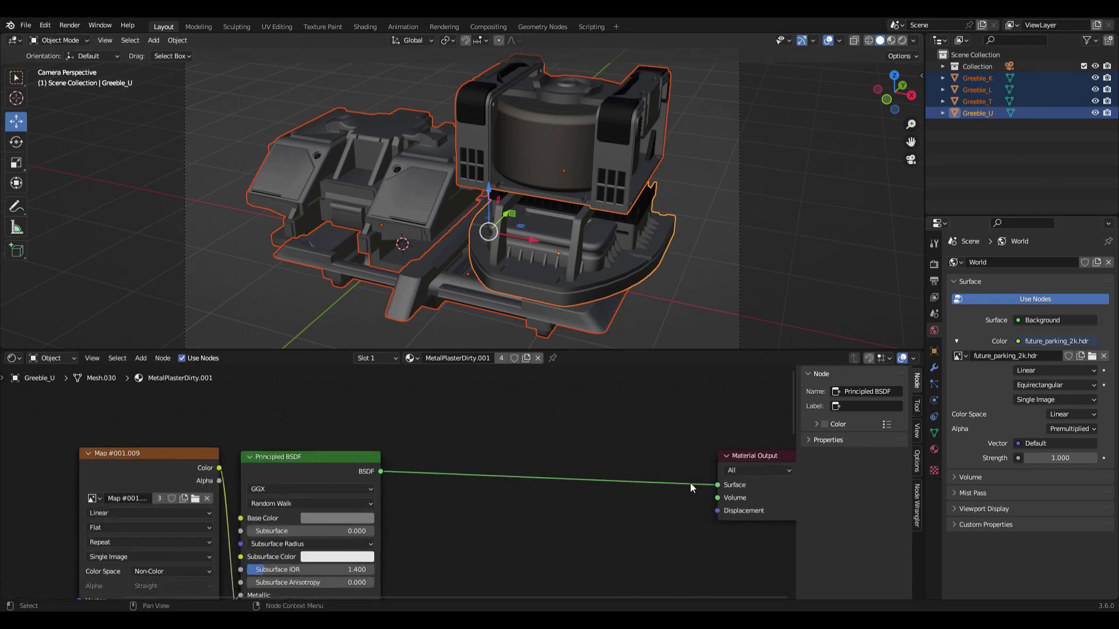
{"action": "scroll", "coordinate": [606, 452], "scroll_direction": "down", "scroll_amount": 1}
{"action": "left_click", "coordinate": [669, 458]}
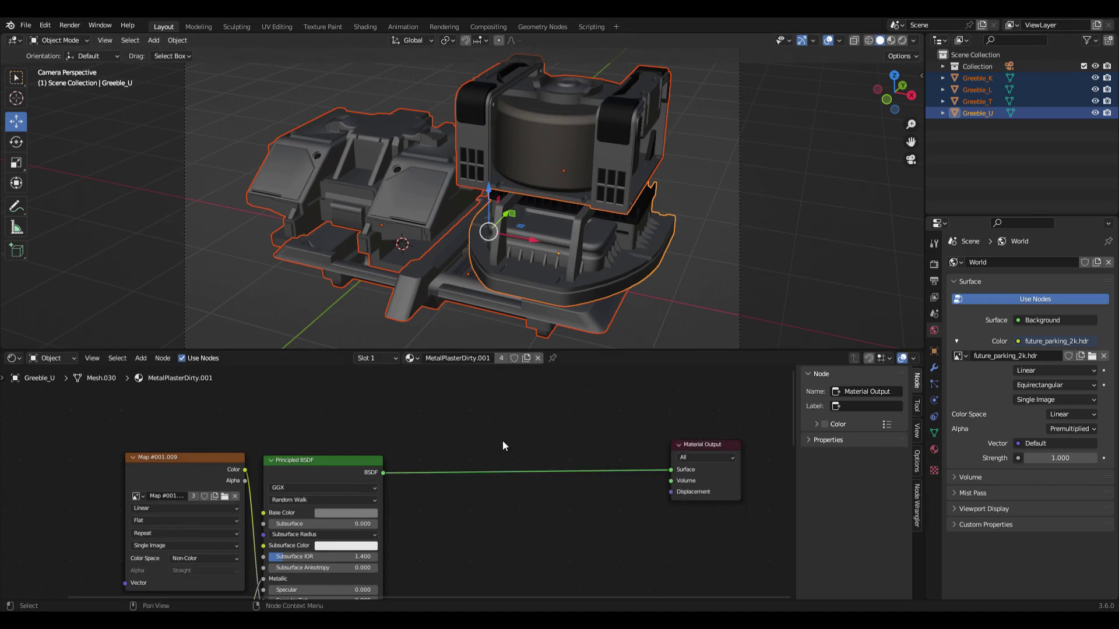
{"action": "left_click", "coordinate": [892, 40]}
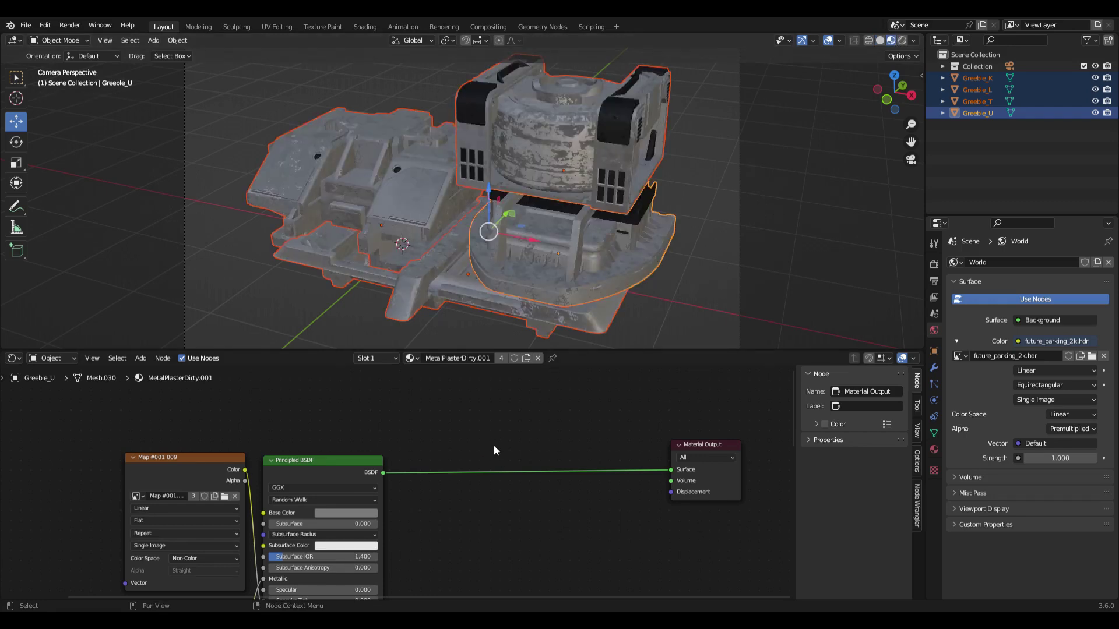
Add a Normal Map node onto the Surface link to Material Output.
{"action": "key", "text": "shift+a"}
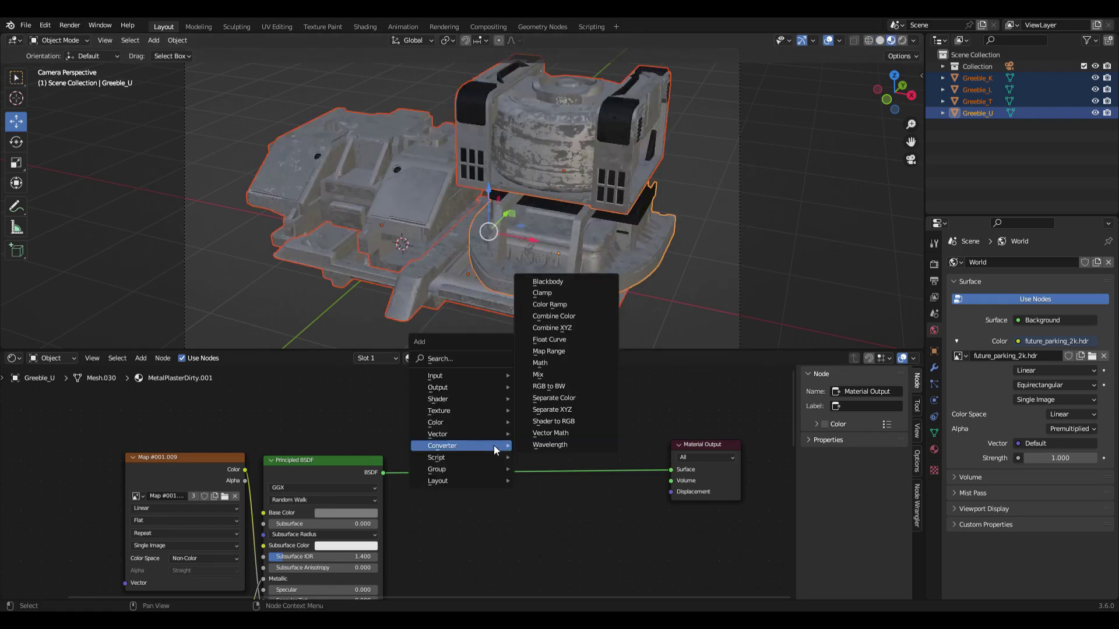
{"action": "type", "text": "nomal"}
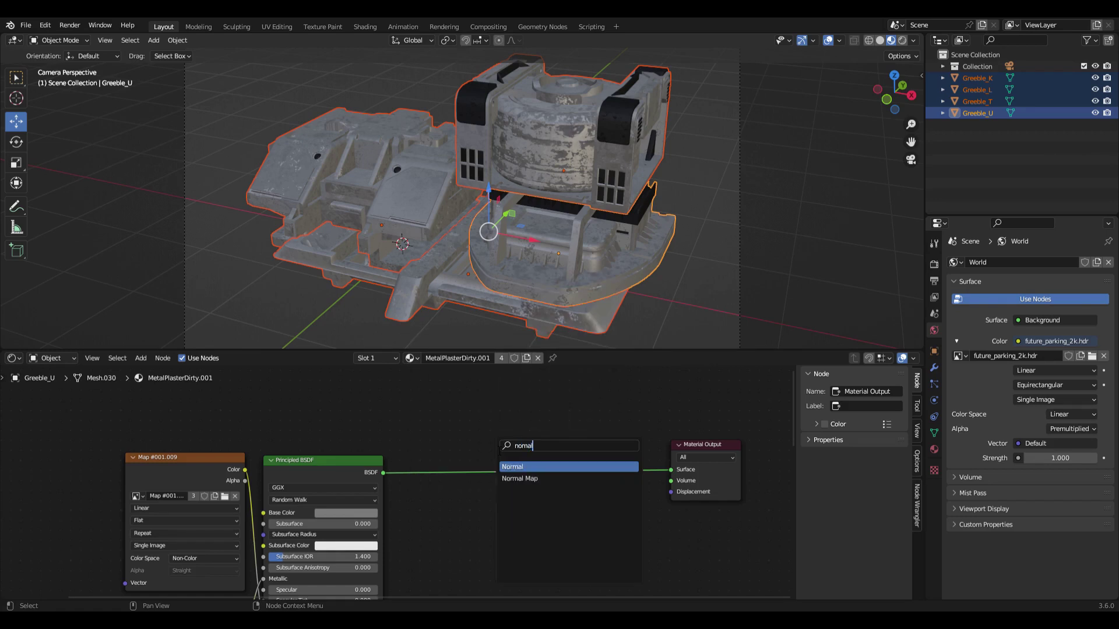
{"action": "left_click", "coordinate": [556, 476]}
{"action": "left_click", "coordinate": [502, 470]}
Rearrange the layout, moving Material Output right and Normal Map up-left.
{"action": "scroll", "coordinate": [614, 491], "scroll_direction": "up", "scroll_amount": 2}
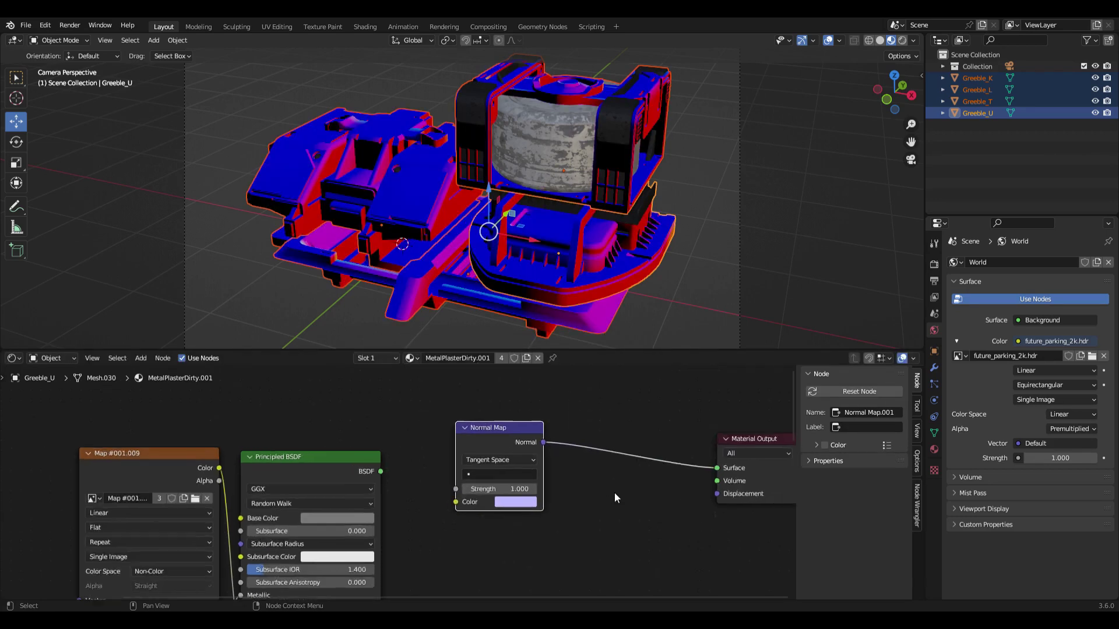
{"action": "left_click_drag", "start_coordinate": [526, 596], "coordinate": [645, 574]}
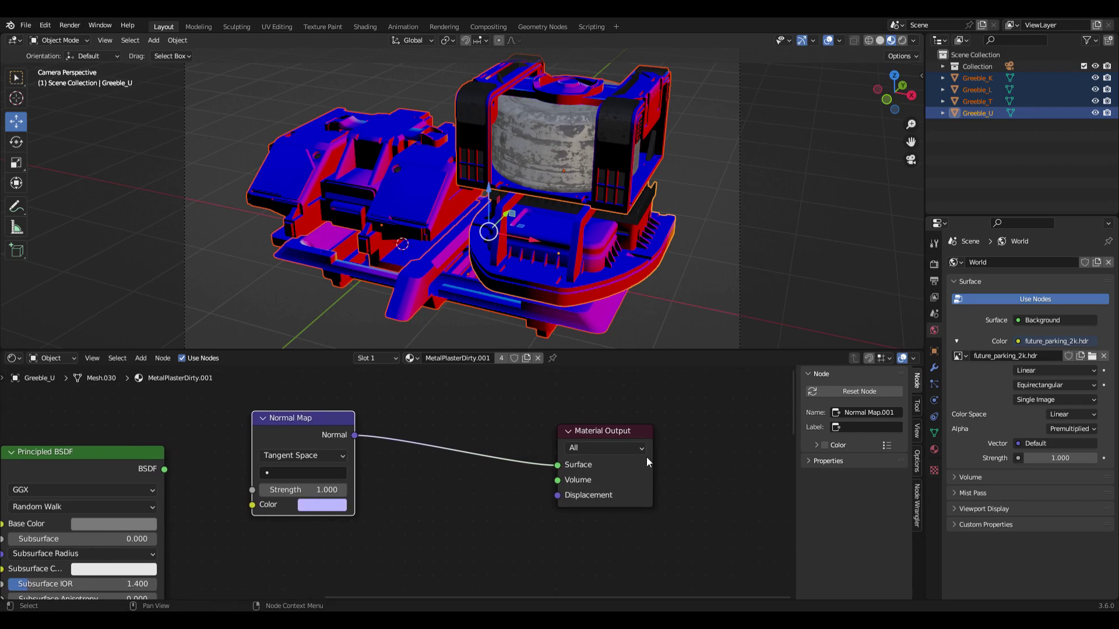
{"action": "left_click_drag", "start_coordinate": [645, 457], "coordinate": [776, 431]}
{"action": "left_click_drag", "start_coordinate": [329, 430], "coordinate": [285, 400]}
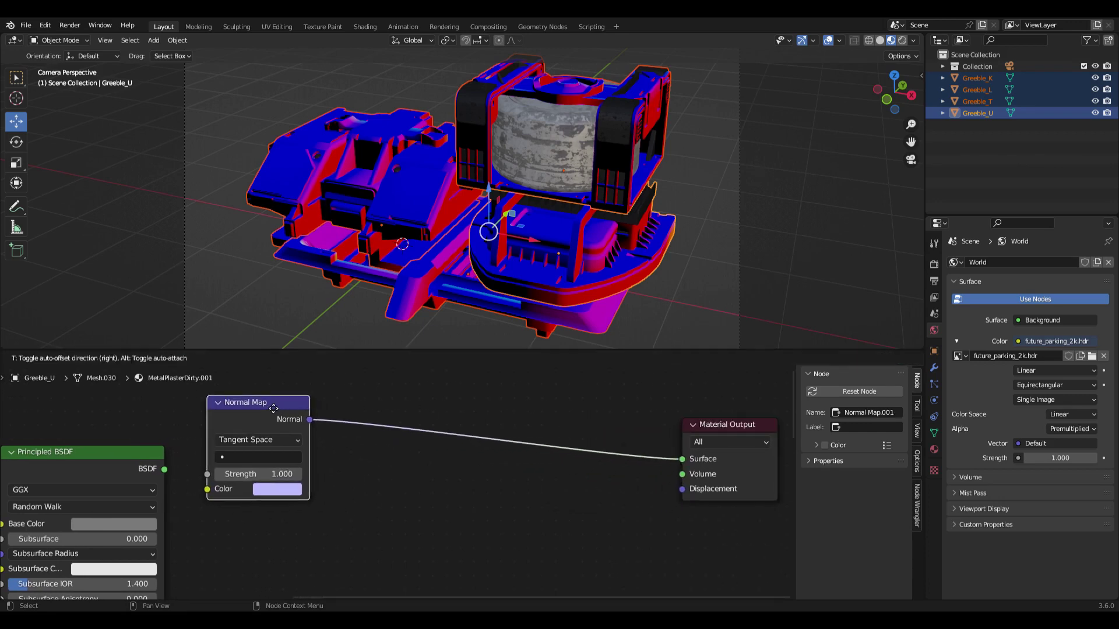
{"action": "left_click", "coordinate": [438, 494]}
{"action": "key", "text": "shift+a"}
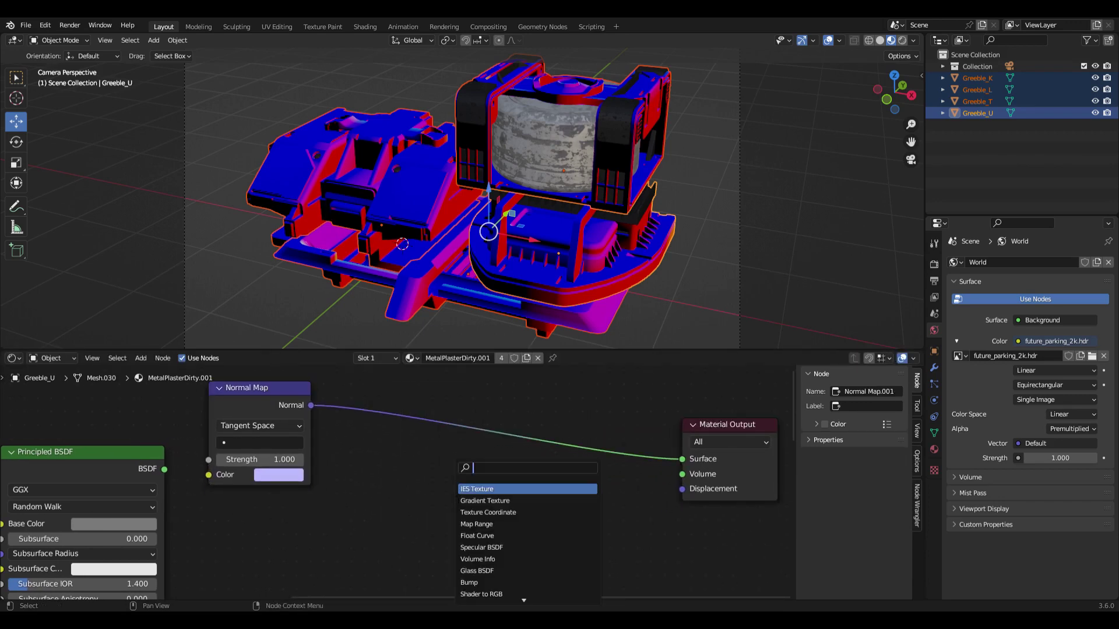
Insert a Separate Color node after Normal Map, sending its Blue channel to the output.
{"action": "type", "text": "sepr"}
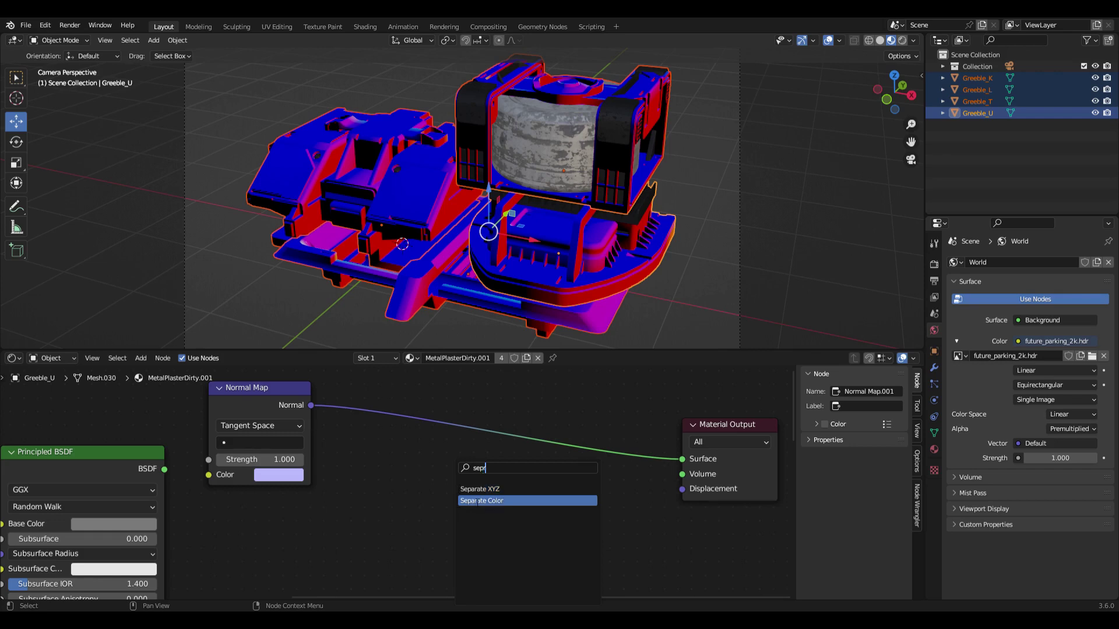
{"action": "left_click", "coordinate": [477, 501]}
{"action": "left_click", "coordinate": [438, 415]}
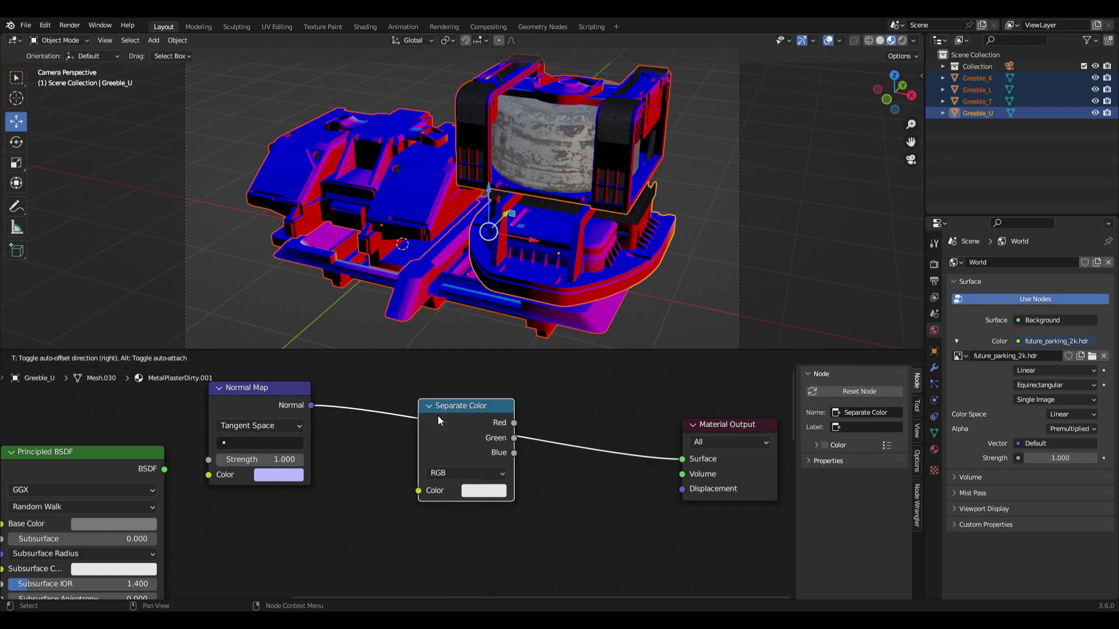
{"action": "left_click", "coordinate": [469, 420], "text": "ctrl+shift"}
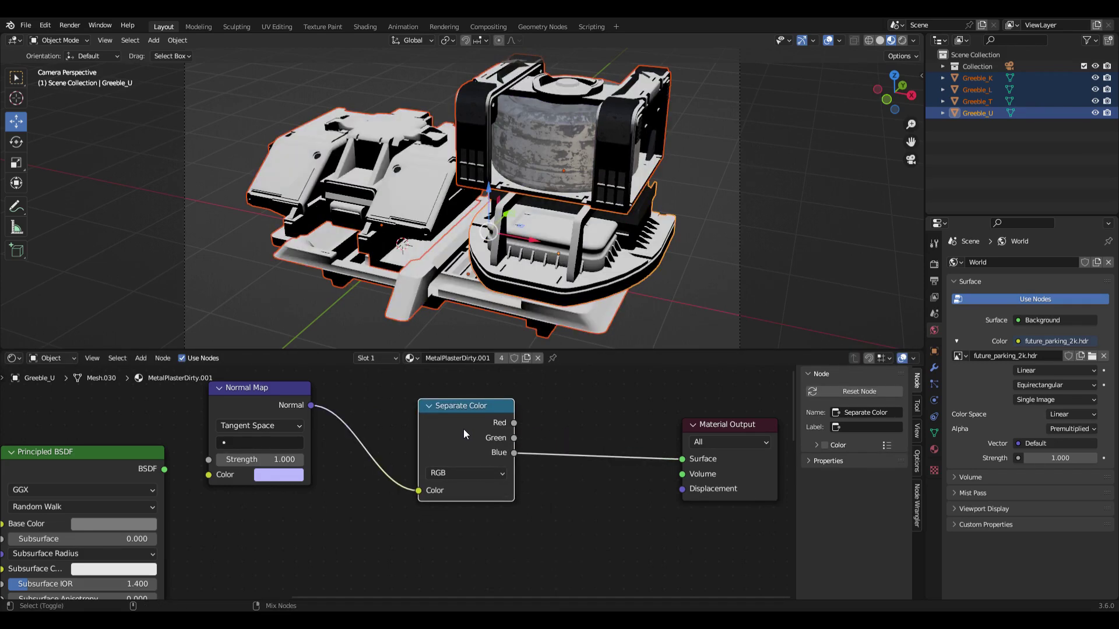
{"action": "left_click", "coordinate": [463, 429], "text": "ctrl+shift"}
{"action": "left_click", "coordinate": [589, 431]}
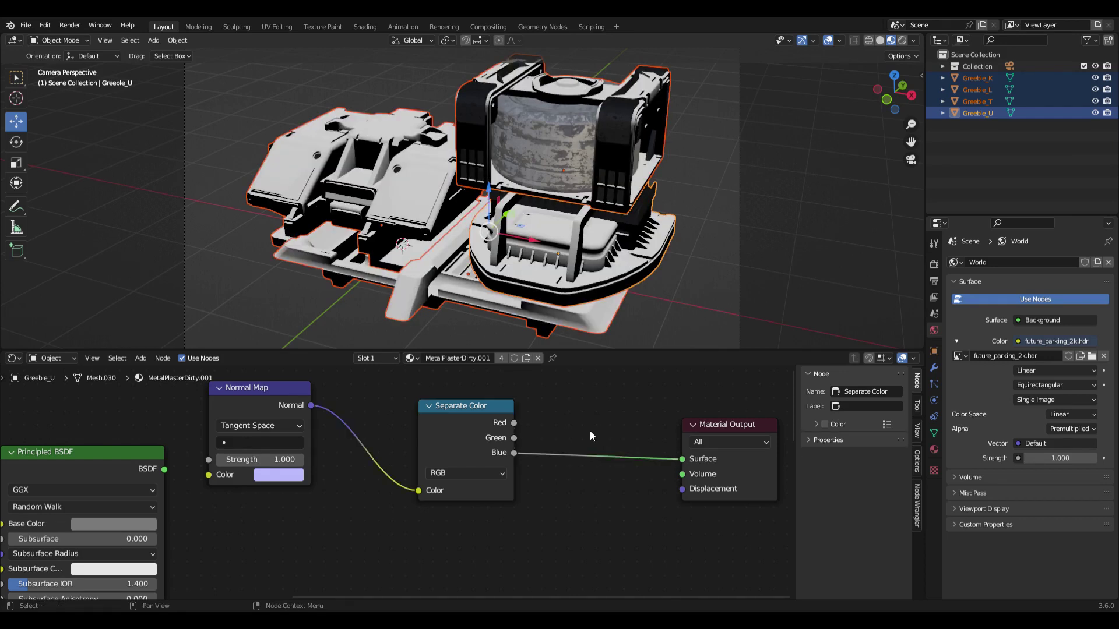
Add a Clamp node on the Blue output.
{"action": "key", "text": "shift+a"}
{"action": "type", "text": "clam"}
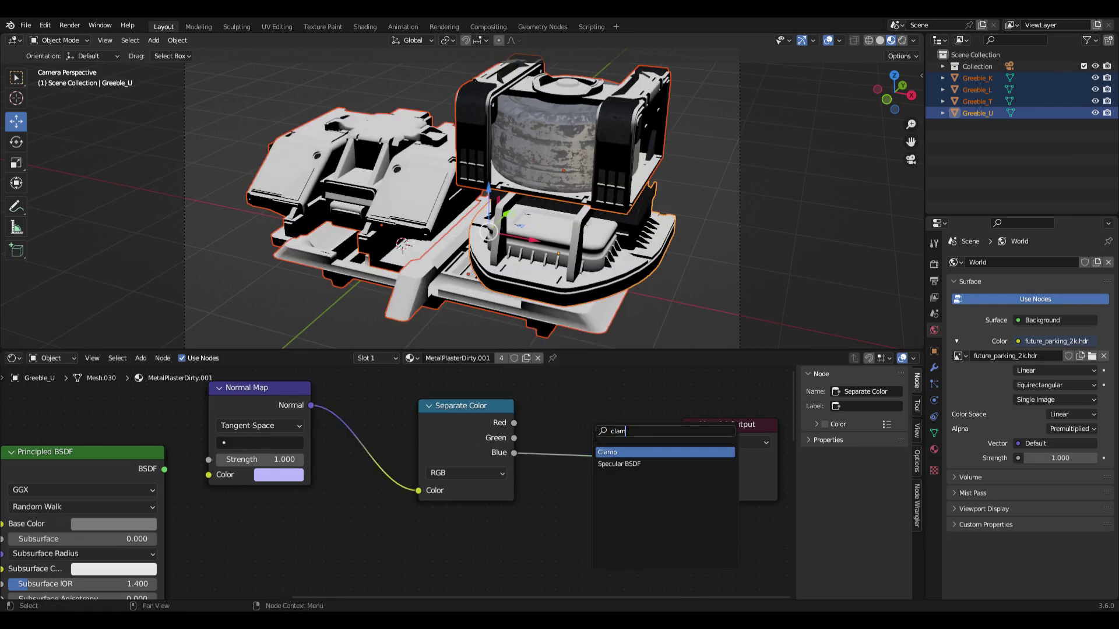
{"action": "left_click", "coordinate": [623, 454]}
Insert the Clamp into the Blue link and add a peach Diffuse BSDF below.
{"action": "left_click", "coordinate": [575, 444]}
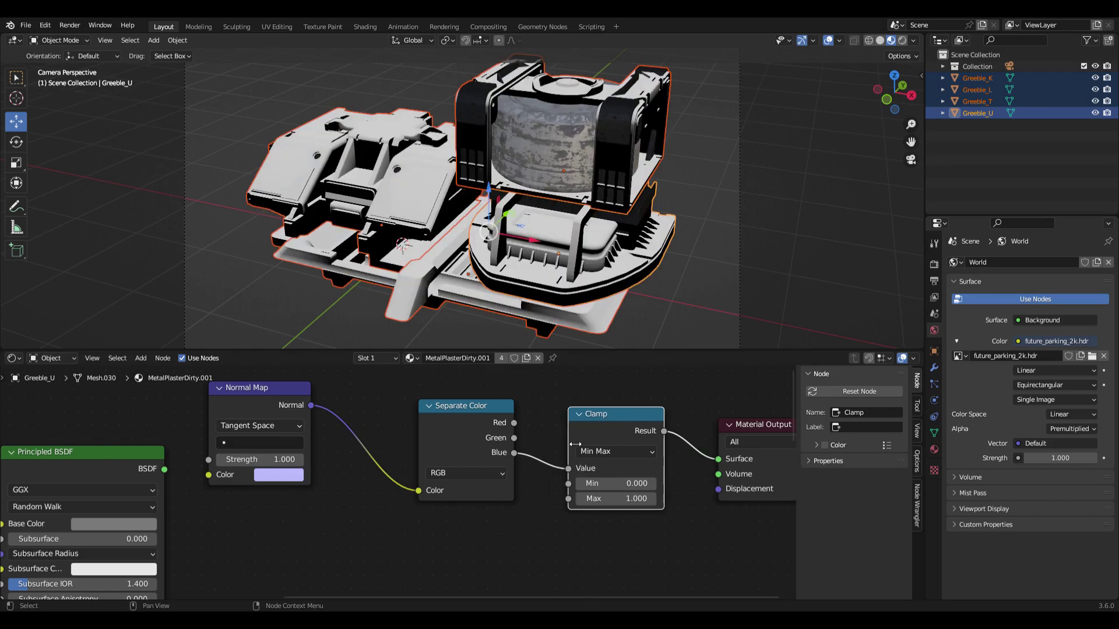
{"action": "left_click", "coordinate": [422, 540]}
{"action": "key", "text": "shift+a"}
{"action": "type", "text": "d"}
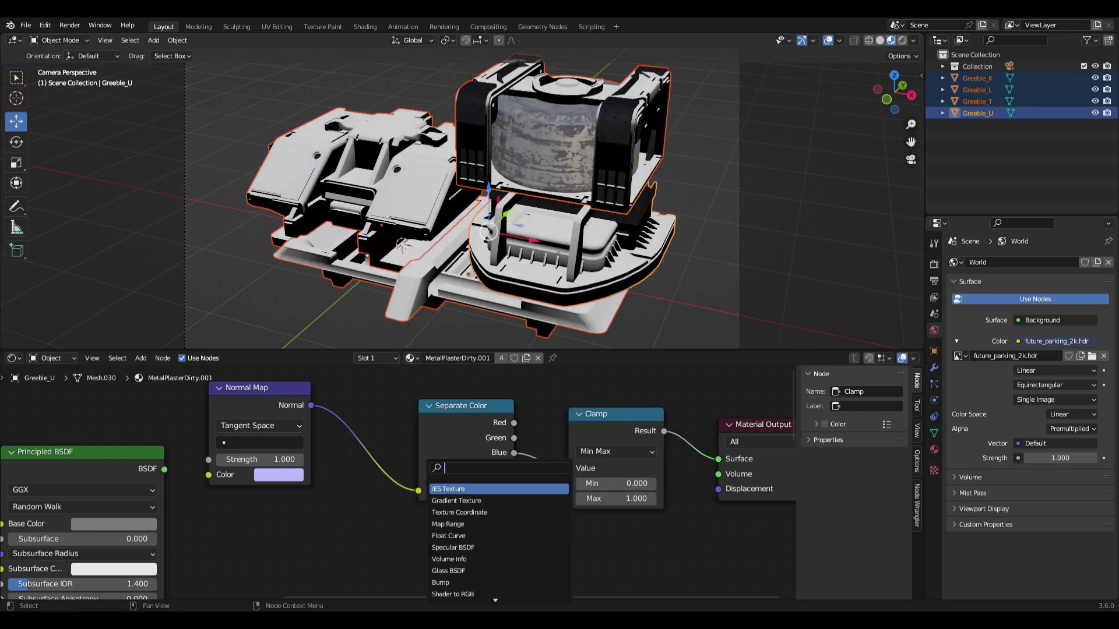
{"action": "type", "text": "is"}
{"action": "left_click", "coordinate": [452, 535]}
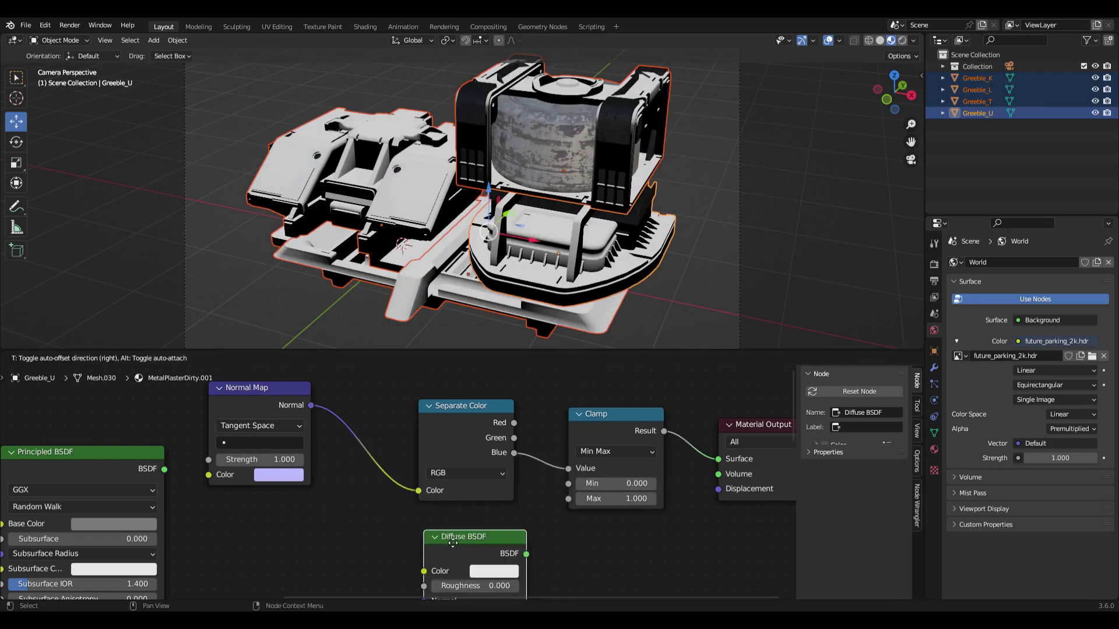
{"action": "left_click", "coordinate": [358, 565]}
{"action": "left_click", "coordinate": [361, 551]}
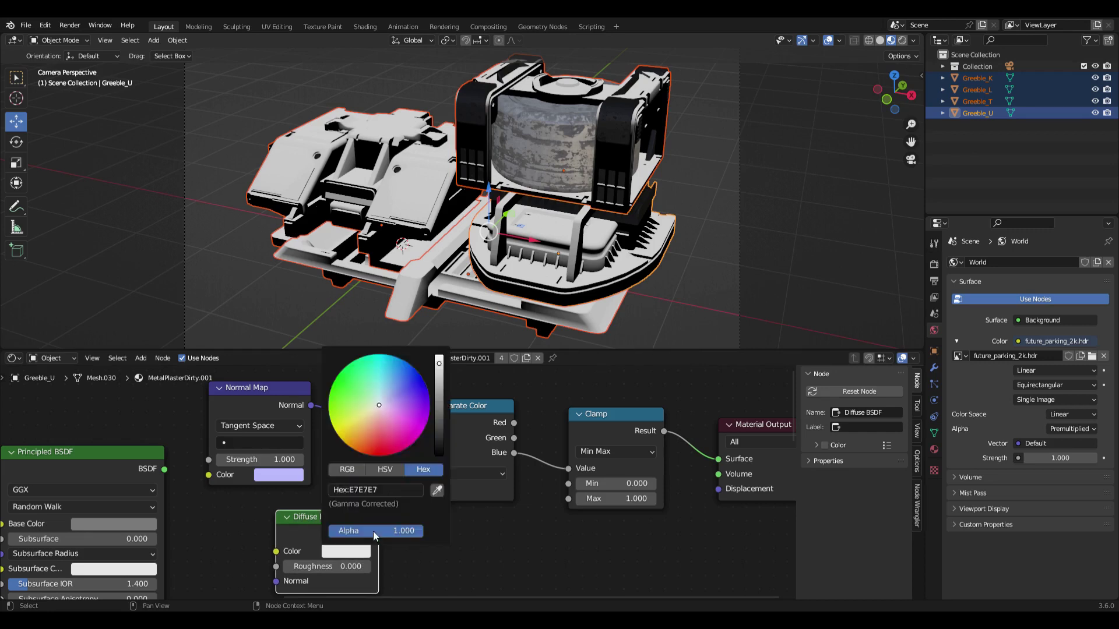
{"action": "left_click", "coordinate": [381, 420]}
{"action": "left_click", "coordinate": [369, 422]}
Tidy the Diffuse and Clamp nodes and add a Mix Shader below the Clamp.
{"action": "scroll", "coordinate": [651, 490], "scroll_direction": "down", "scroll_amount": 1}
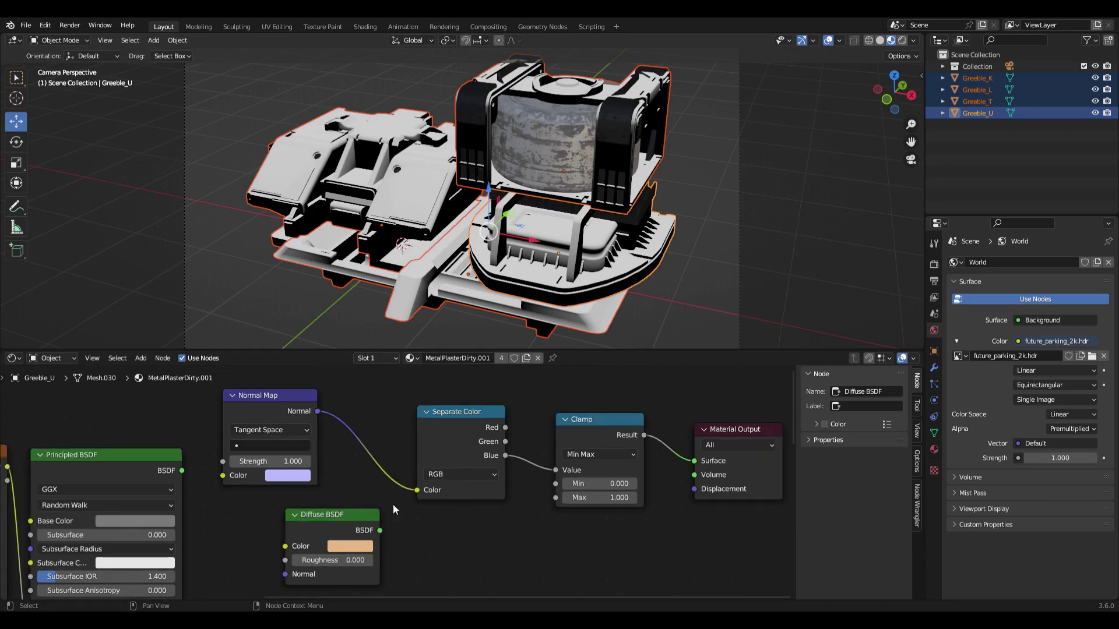
{"action": "left_click_drag", "start_coordinate": [350, 514], "coordinate": [329, 514]}
{"action": "left_click_drag", "start_coordinate": [617, 452], "coordinate": [613, 447]}
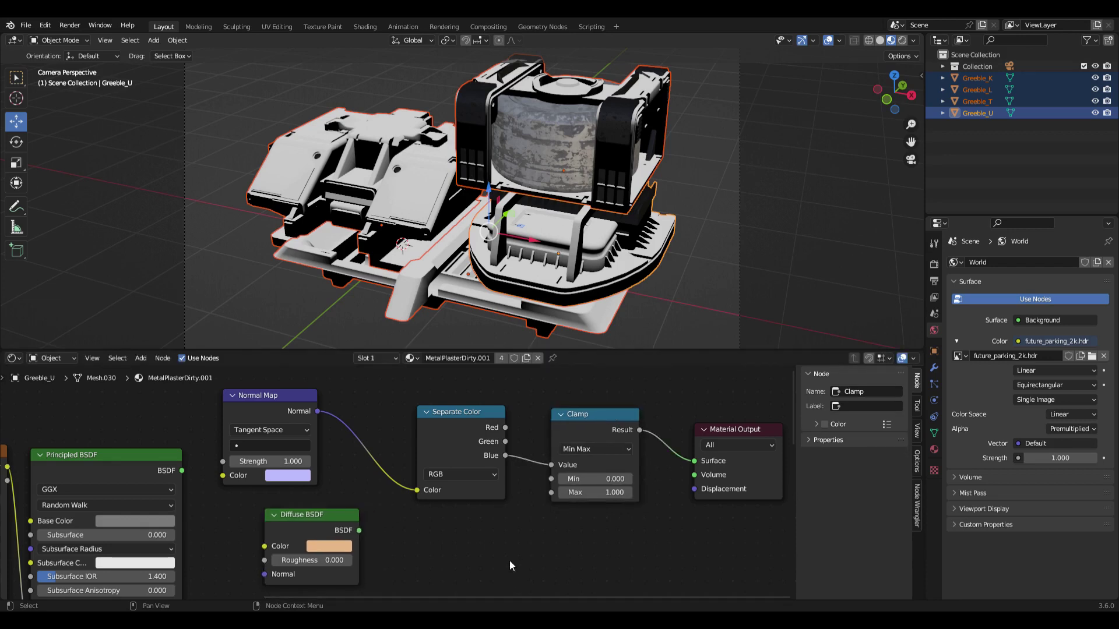
{"action": "key", "text": "shift+a"}
{"action": "type", "text": "mix"}
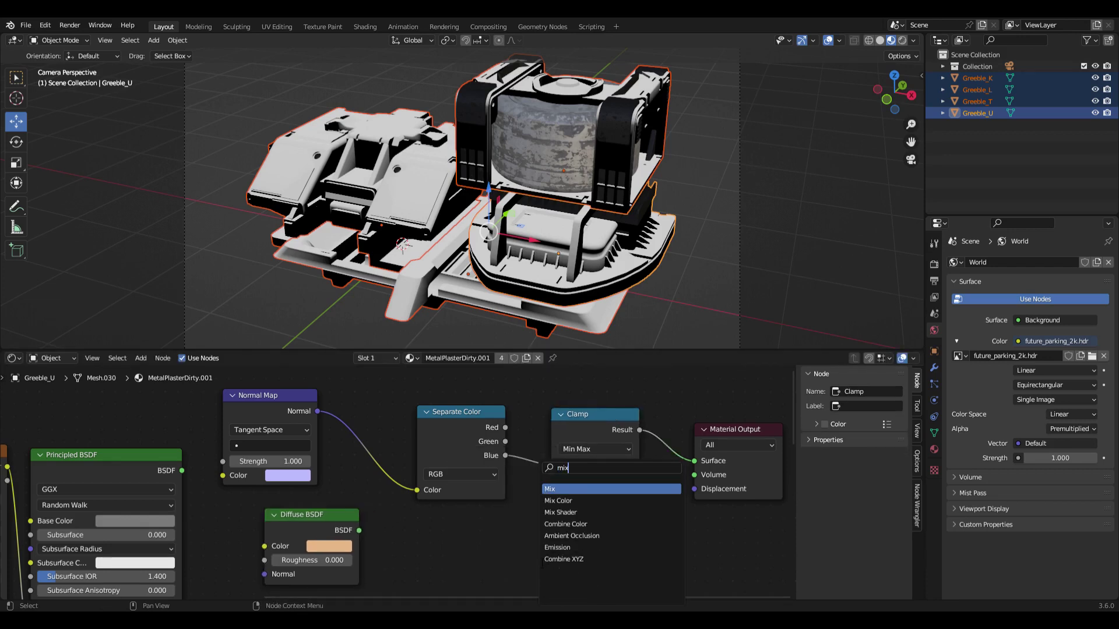
{"action": "left_click", "coordinate": [562, 513]}
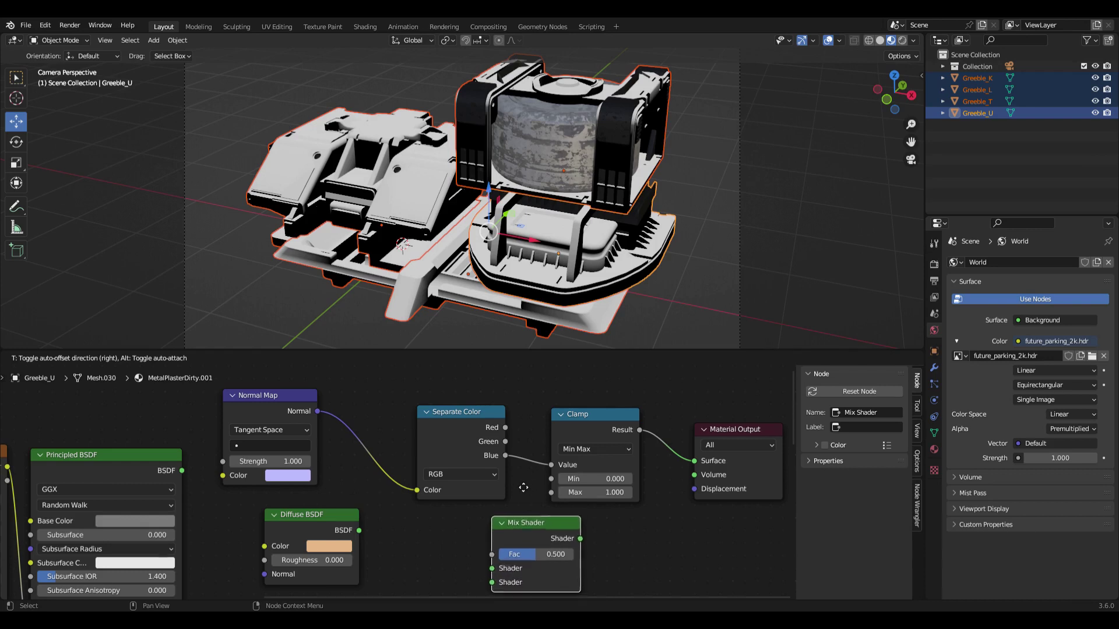
{"action": "left_click", "coordinate": [553, 483]}
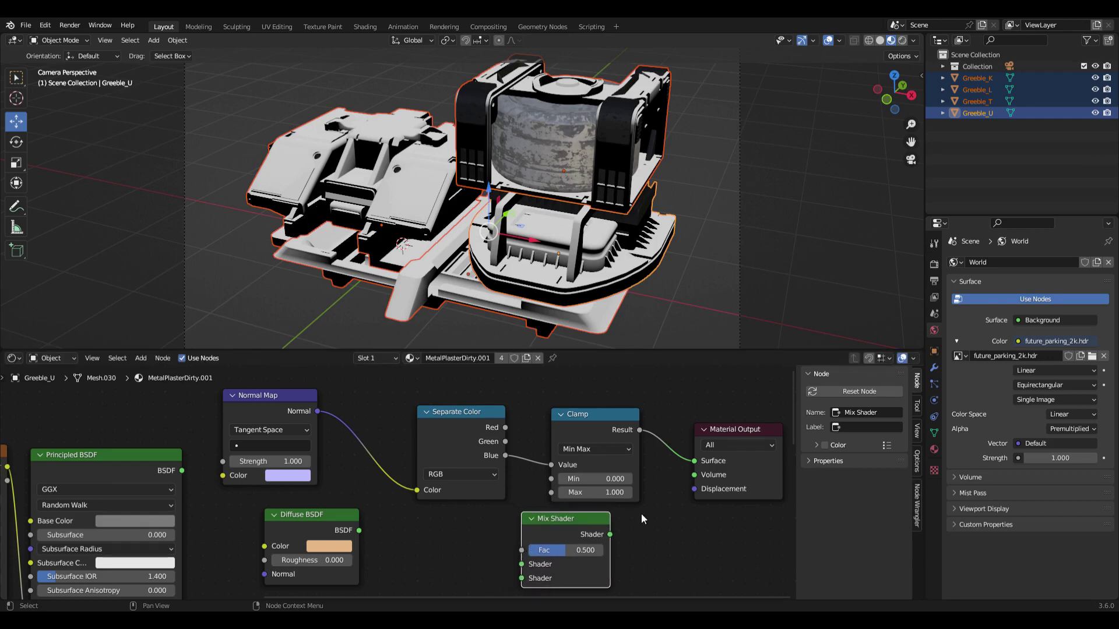
Connect Clamp Result to the Mix Shader factor and preview the Diffuse BSDF.
{"action": "left_click", "coordinate": [576, 518], "text": "ctrl+shift"}
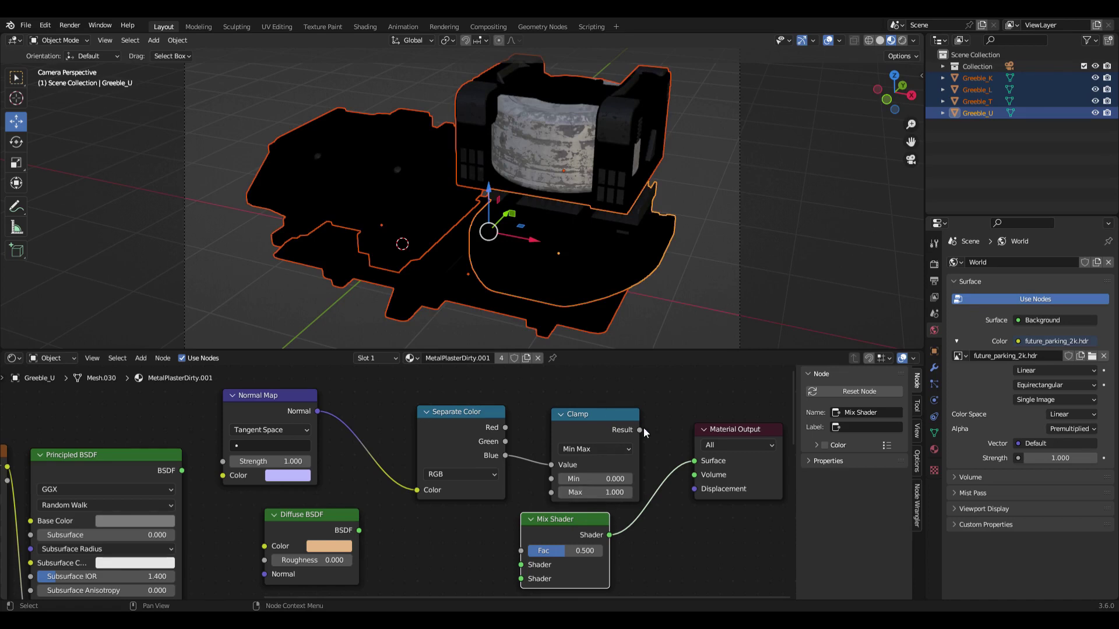
{"action": "left_click_drag", "start_coordinate": [639, 430], "coordinate": [521, 541]}
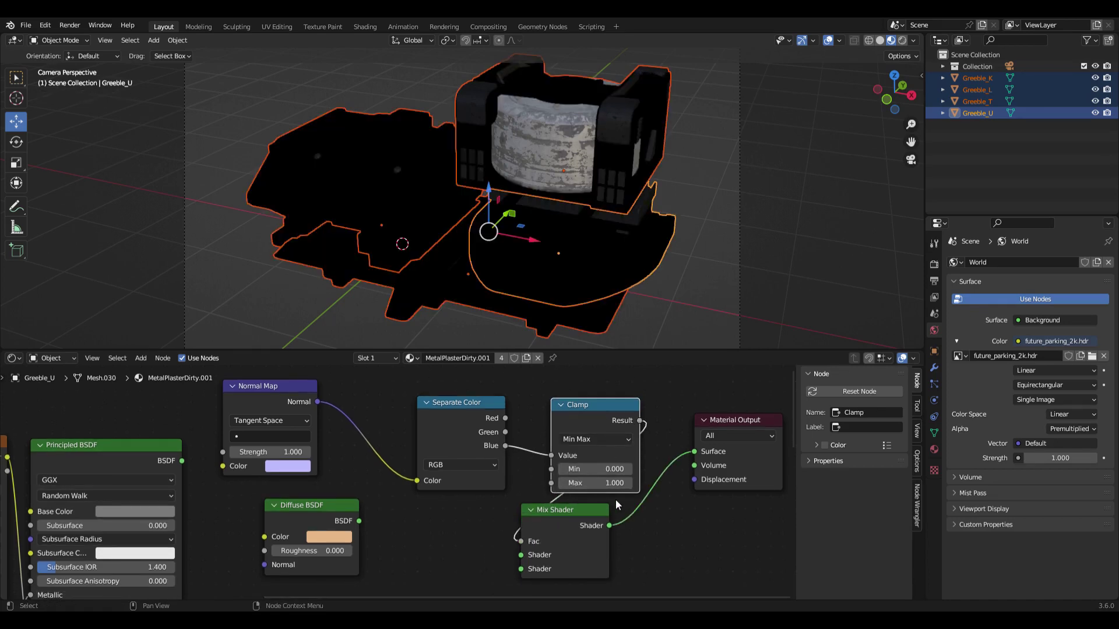
{"action": "left_click_drag", "start_coordinate": [579, 420], "coordinate": [573, 403]}
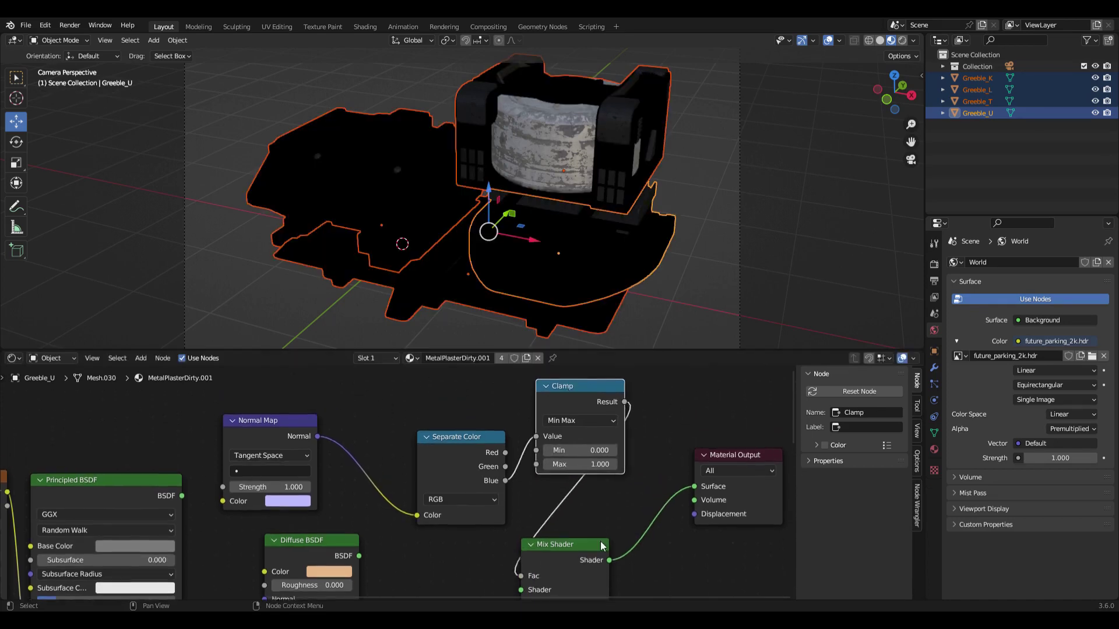
{"action": "scroll", "coordinate": [424, 546], "scroll_direction": "down", "scroll_amount": 1}
{"action": "left_click", "coordinate": [338, 532], "text": "ctrl+shift"}
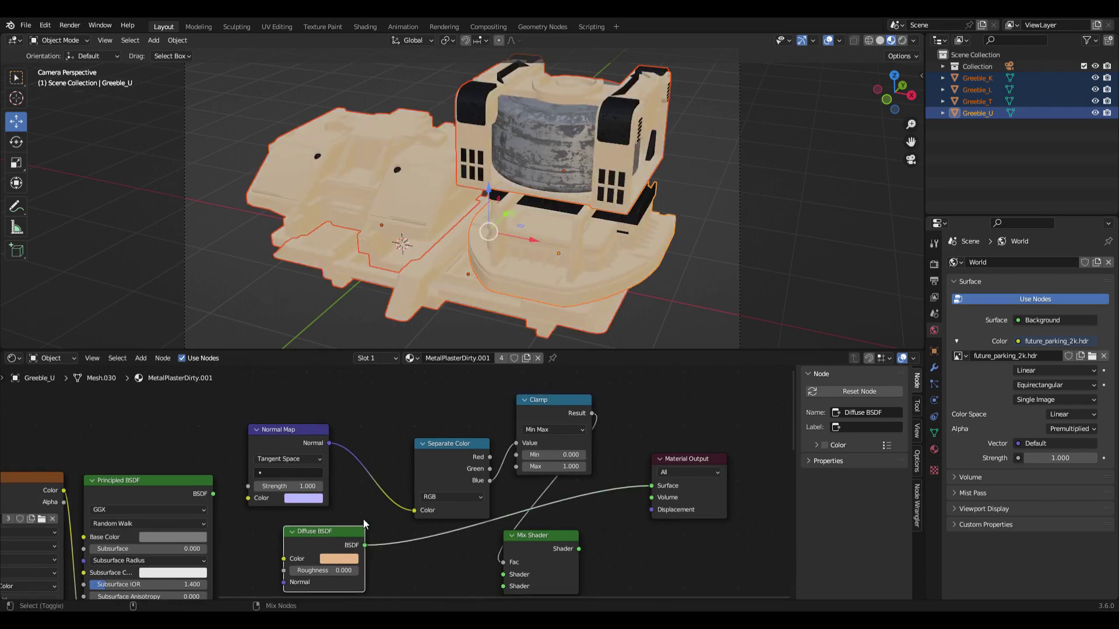
Plug Principled BSDF and Diffuse BSDF into the Mix Shader inputs and preview the mix.
{"action": "left_click", "coordinate": [188, 483], "text": "ctrl+shift"}
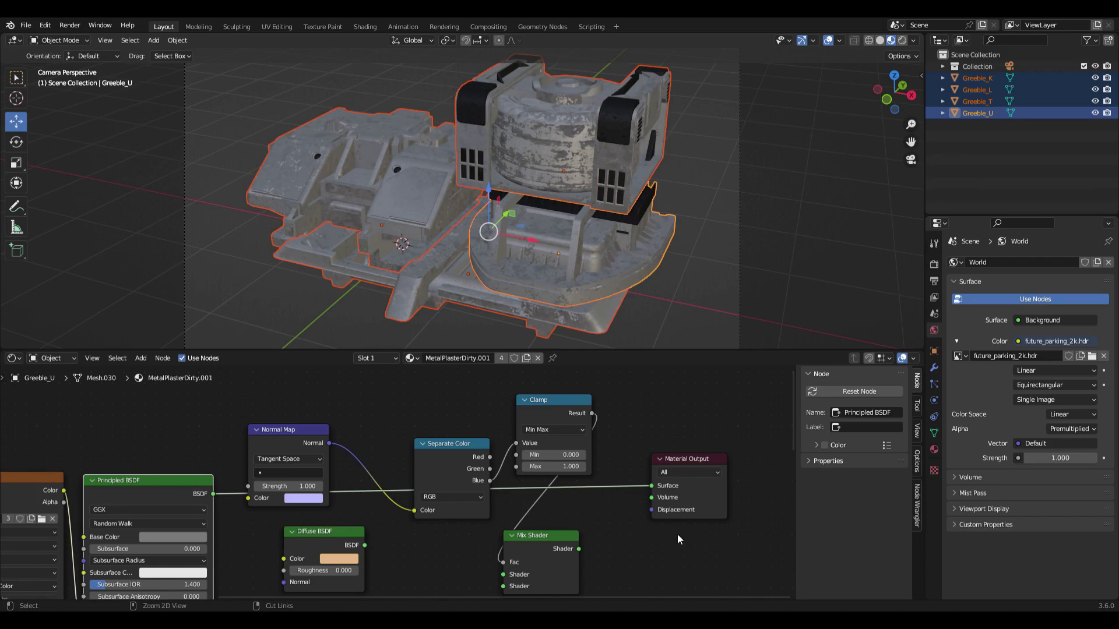
{"action": "mouse_move", "coordinate": [651, 487]}
{"action": "left_mouse_down"}
{"action": "mouse_move", "coordinate": [498, 575]}
{"action": "mouse_move", "coordinate": [499, 554]}
{"action": "left_mouse_up"}
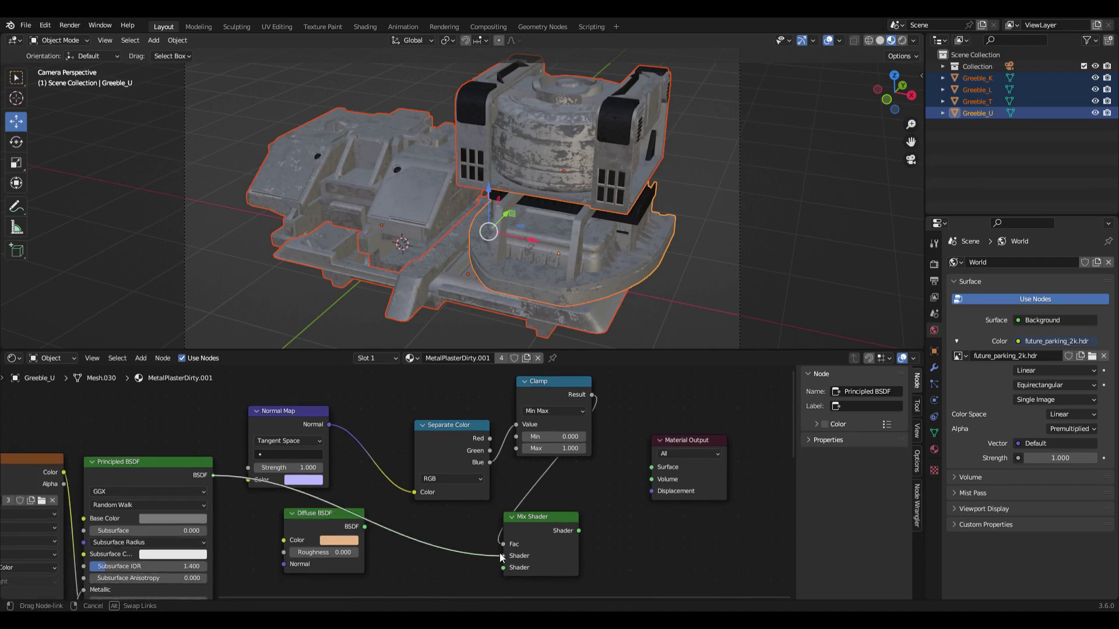
{"action": "left_click_drag", "start_coordinate": [364, 527], "coordinate": [501, 568]}
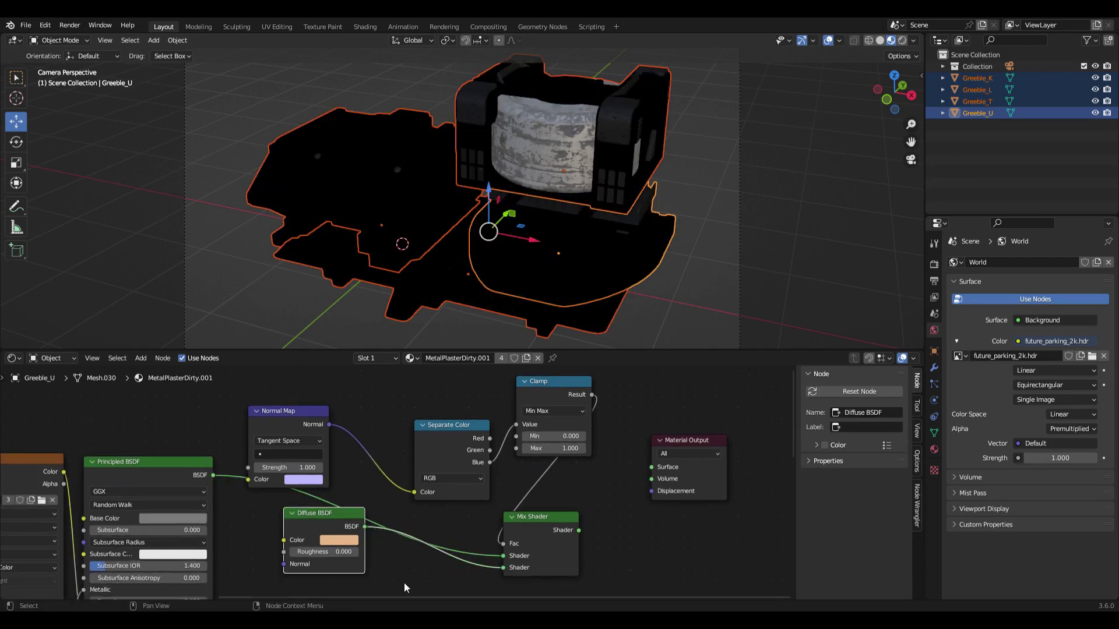
{"action": "left_click_drag", "start_coordinate": [349, 515], "coordinate": [328, 532]}
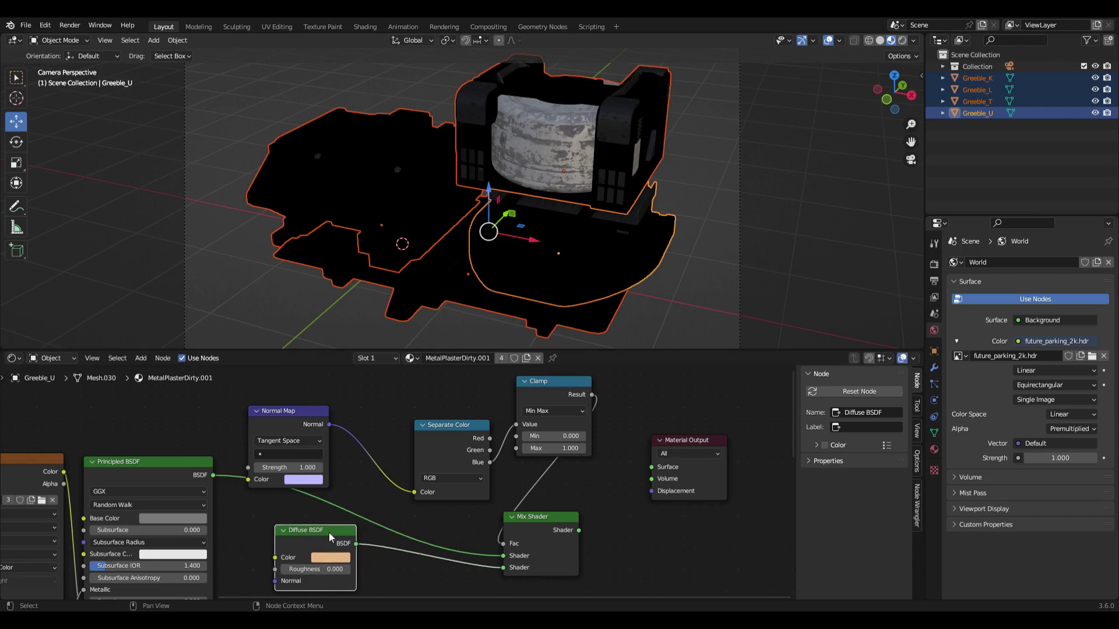
{"action": "left_click", "coordinate": [554, 514], "text": "ctrl+shift"}
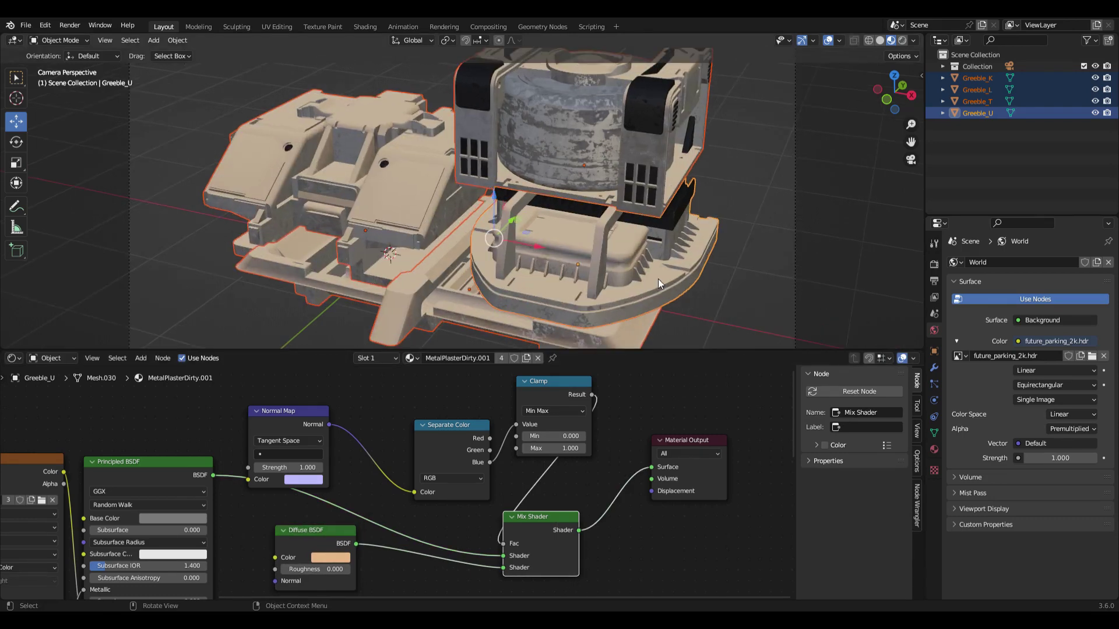
Change the Diffuse BSDF colour to hex 867460.
{"action": "left_click", "coordinate": [328, 557]}
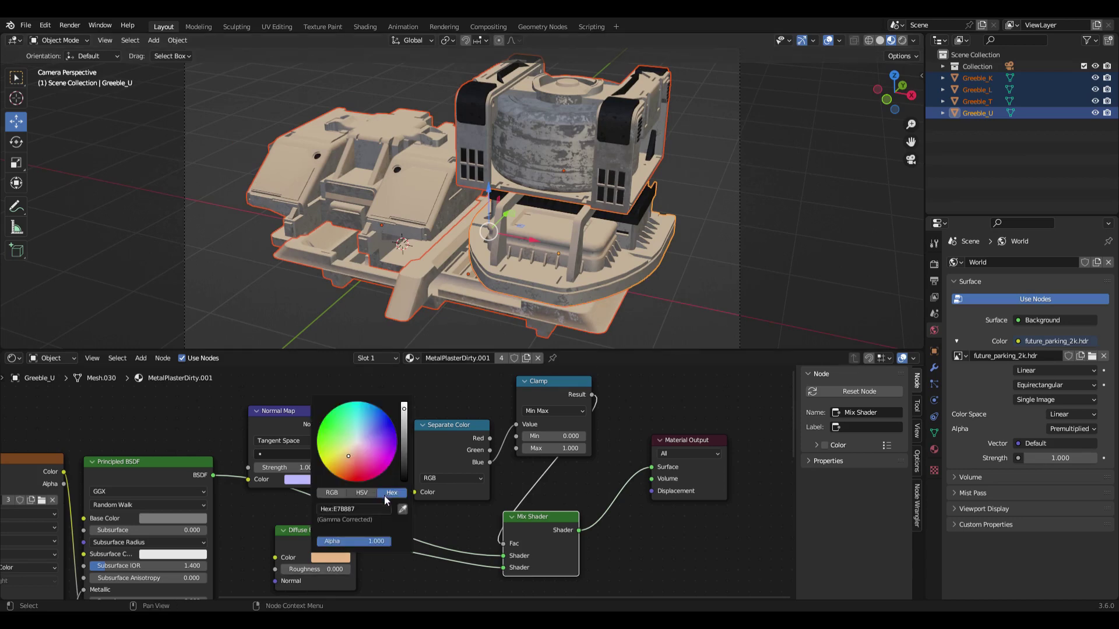
{"action": "left_click", "coordinate": [352, 509]}
{"action": "type", "text": "867460"}
{"action": "key", "text": "Return"}
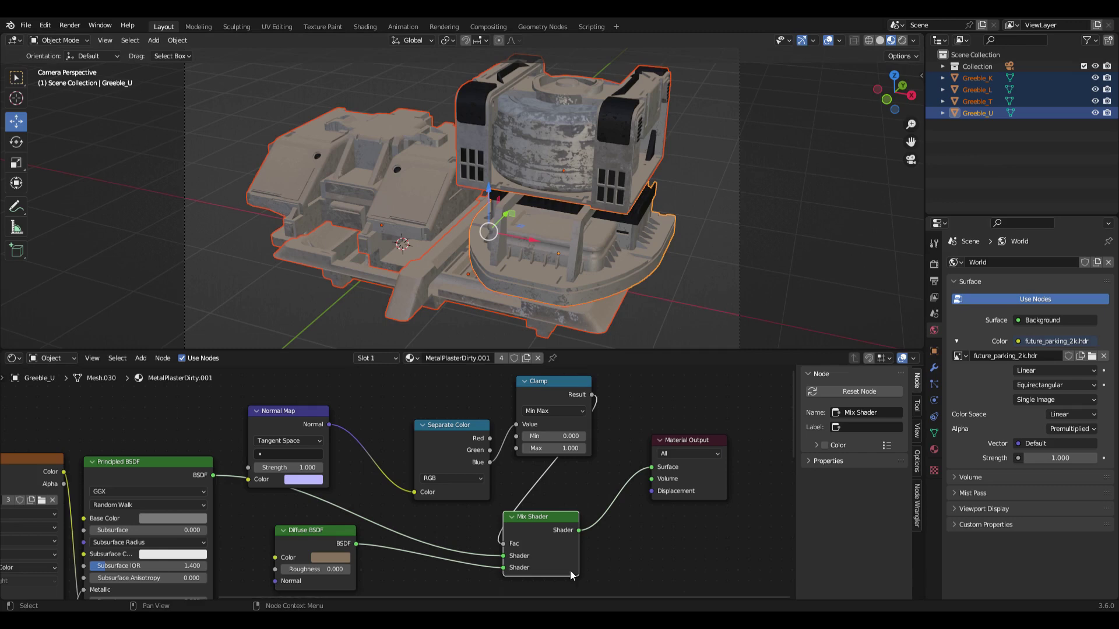
Rearrange the Mix Shader, Separate Color and Clamp nodes into a tidy row.
{"action": "left_click_drag", "start_coordinate": [569, 571], "coordinate": [594, 572]}
{"action": "left_click_drag", "start_coordinate": [460, 425], "coordinate": [430, 403]}
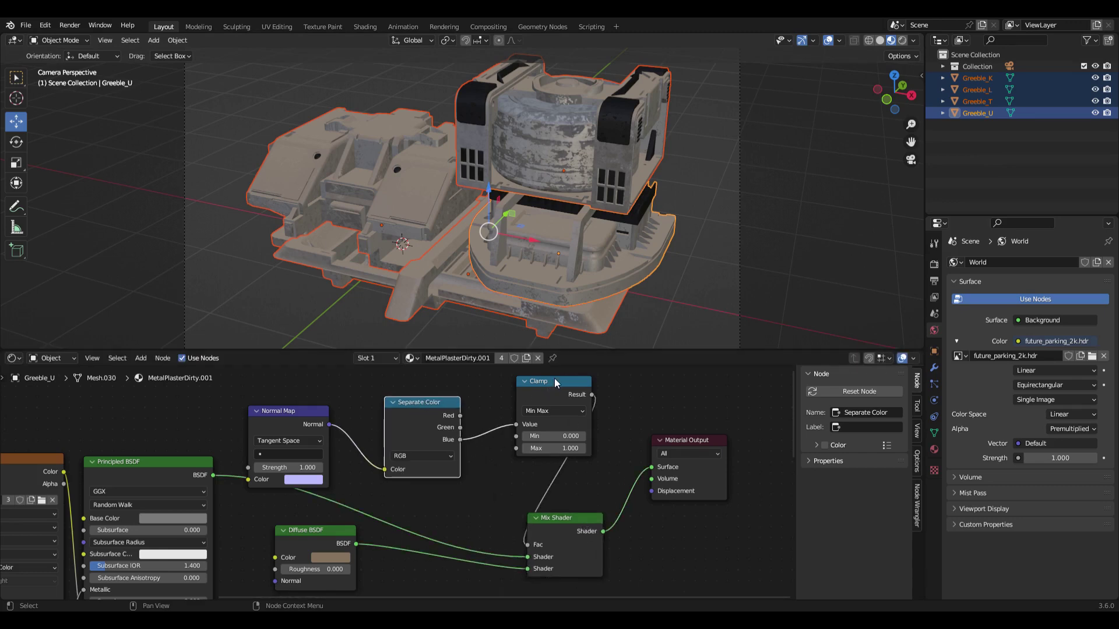
{"action": "left_click_drag", "start_coordinate": [554, 381], "coordinate": [523, 386]}
{"action": "mouse_move", "coordinate": [582, 517]}
{"action": "left_mouse_down"}
{"action": "mouse_move", "coordinate": [614, 518]}
{"action": "mouse_move", "coordinate": [629, 434]}
{"action": "mouse_move", "coordinate": [731, 430]}
{"action": "left_mouse_up"}
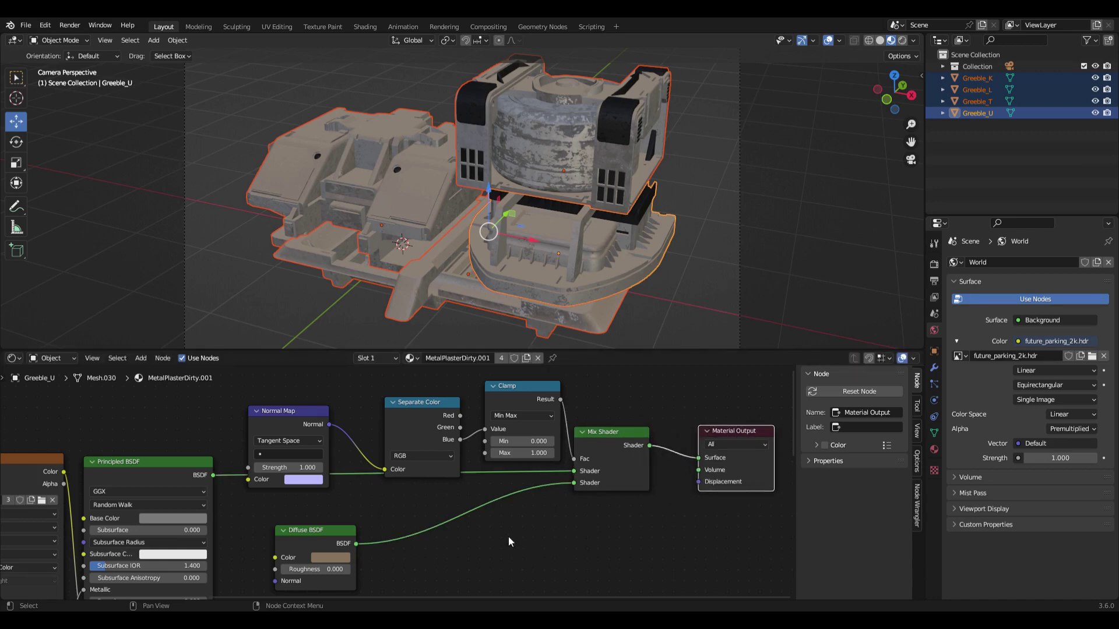
Preview the greebles in Rendered viewport shading.
{"action": "scroll", "coordinate": [508, 536], "scroll_direction": "up", "scroll_amount": 1}
{"action": "left_click_drag", "start_coordinate": [648, 597], "coordinate": [711, 598]}
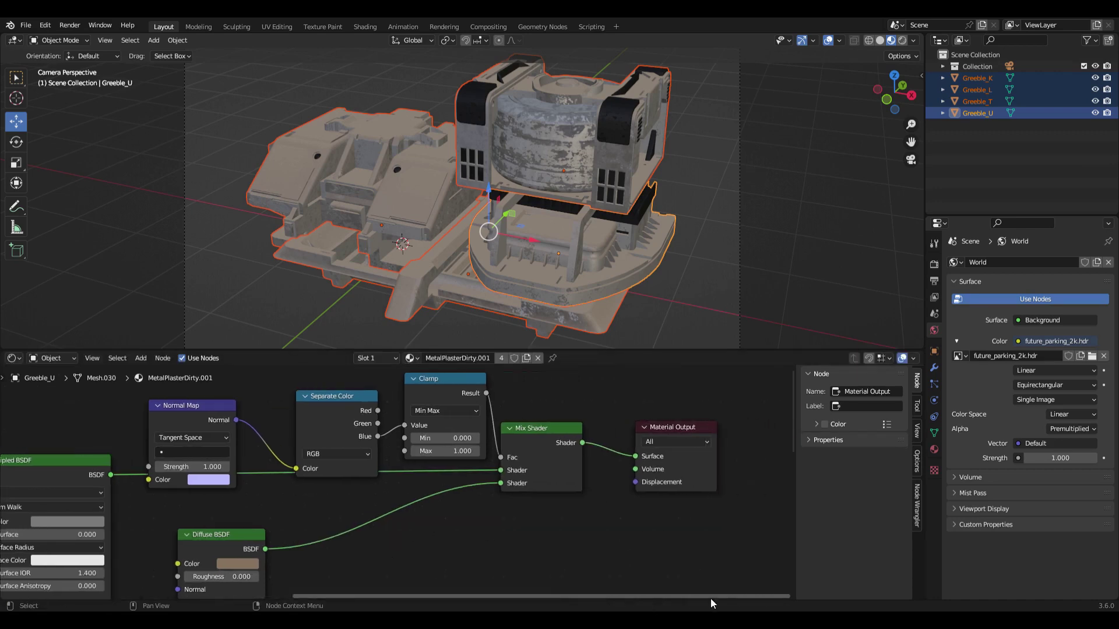
{"action": "scroll", "coordinate": [595, 529], "scroll_direction": "up", "scroll_amount": 1}
{"action": "scroll", "coordinate": [790, 437], "scroll_direction": "down", "scroll_amount": 2, "text": "shift"}
{"action": "scroll", "coordinate": [782, 416], "scroll_direction": "up", "scroll_amount": 3, "text": "shift"}
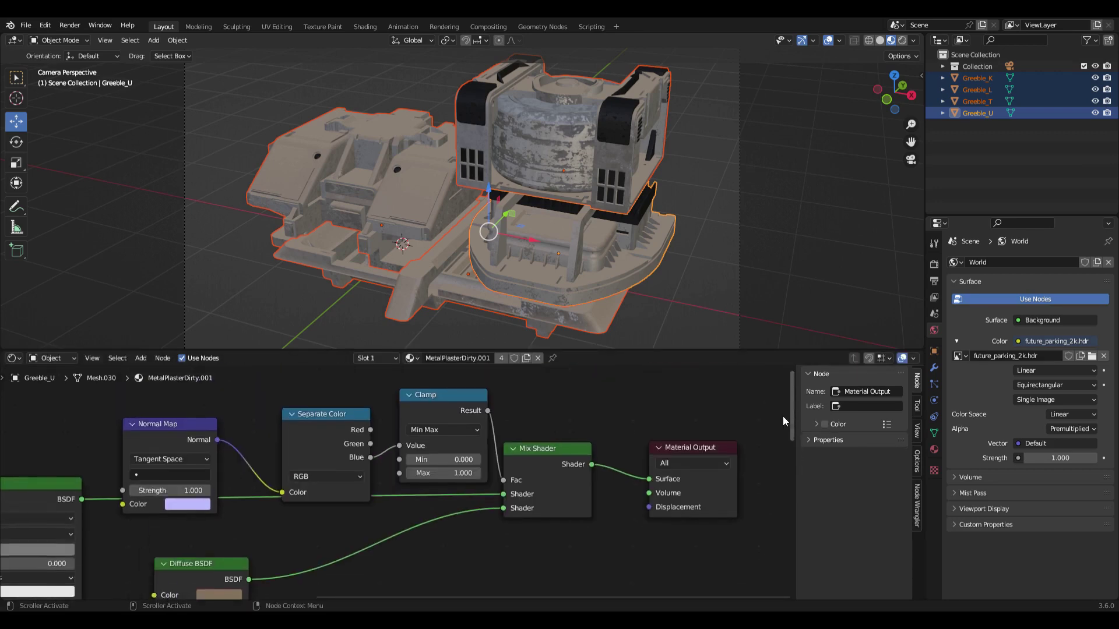
{"action": "left_click", "coordinate": [902, 41]}
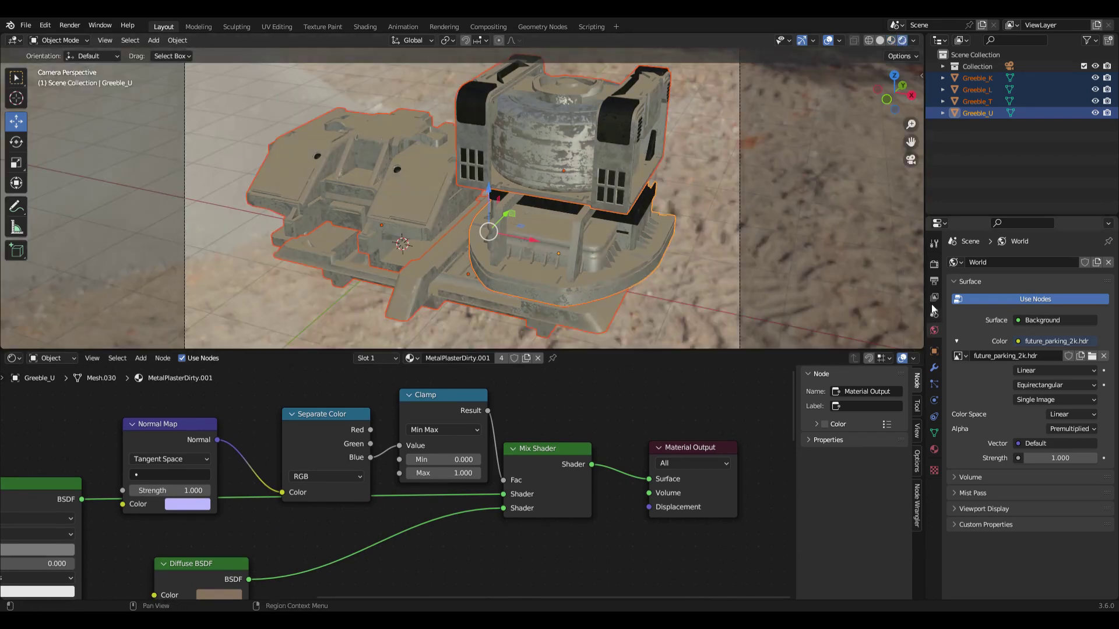
Switch the render engine to Cycles in Render Properties.
{"action": "left_click", "coordinate": [934, 264]}
{"action": "left_click", "coordinate": [956, 518]}
{"action": "scroll", "coordinate": [1012, 513], "scroll_direction": "down", "scroll_amount": 2}
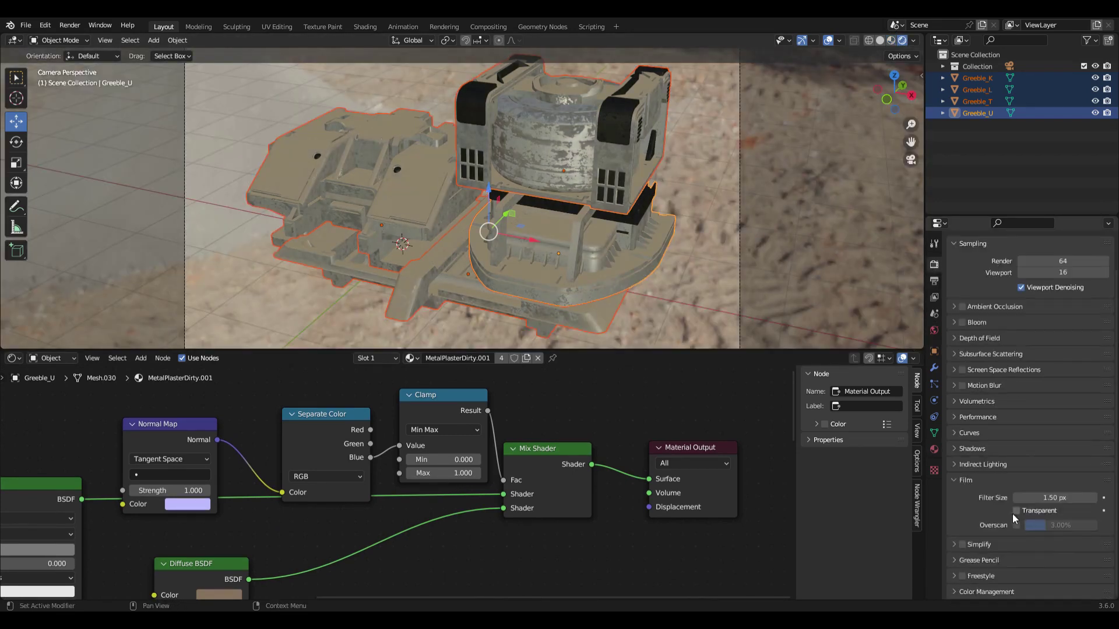
{"action": "scroll", "coordinate": [1005, 240], "scroll_direction": "up", "scroll_amount": 2}
{"action": "left_click", "coordinate": [1058, 261]}
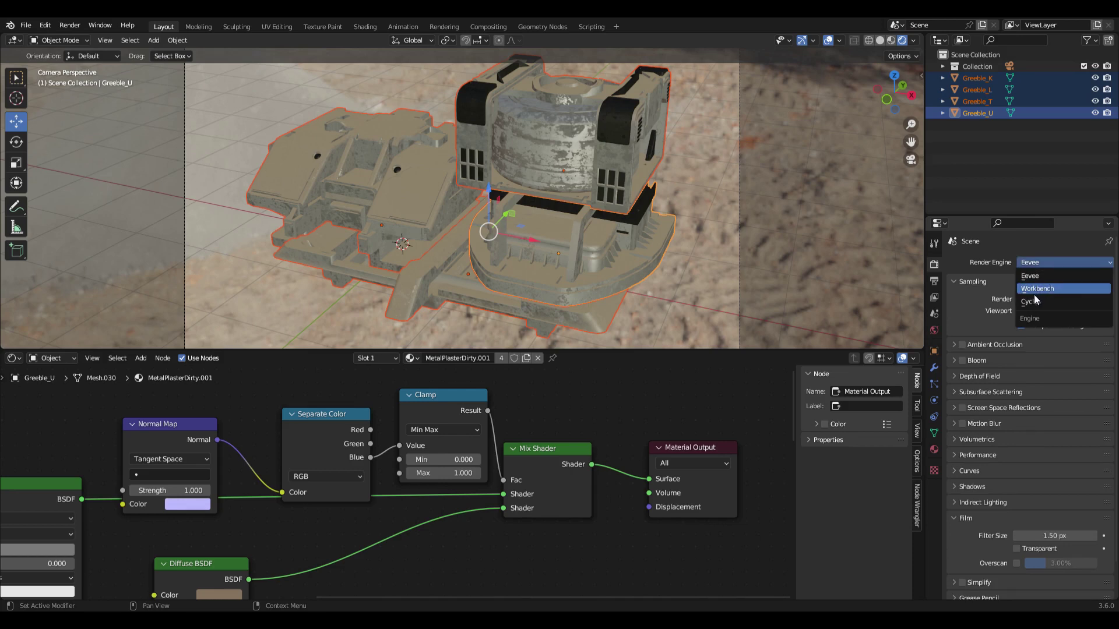
{"action": "left_click", "coordinate": [1022, 306]}
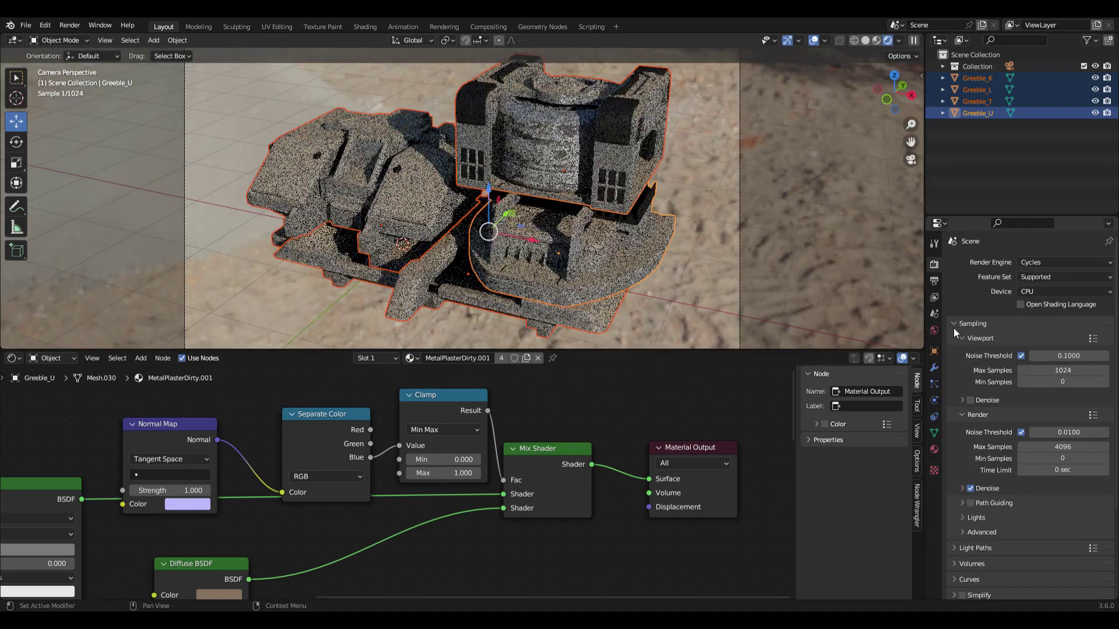
Enable Transparent under the Film settings so the background renders transparent.
{"action": "scroll", "coordinate": [1009, 507], "scroll_direction": "down", "scroll_amount": 5}
{"action": "left_click", "coordinate": [956, 514]}
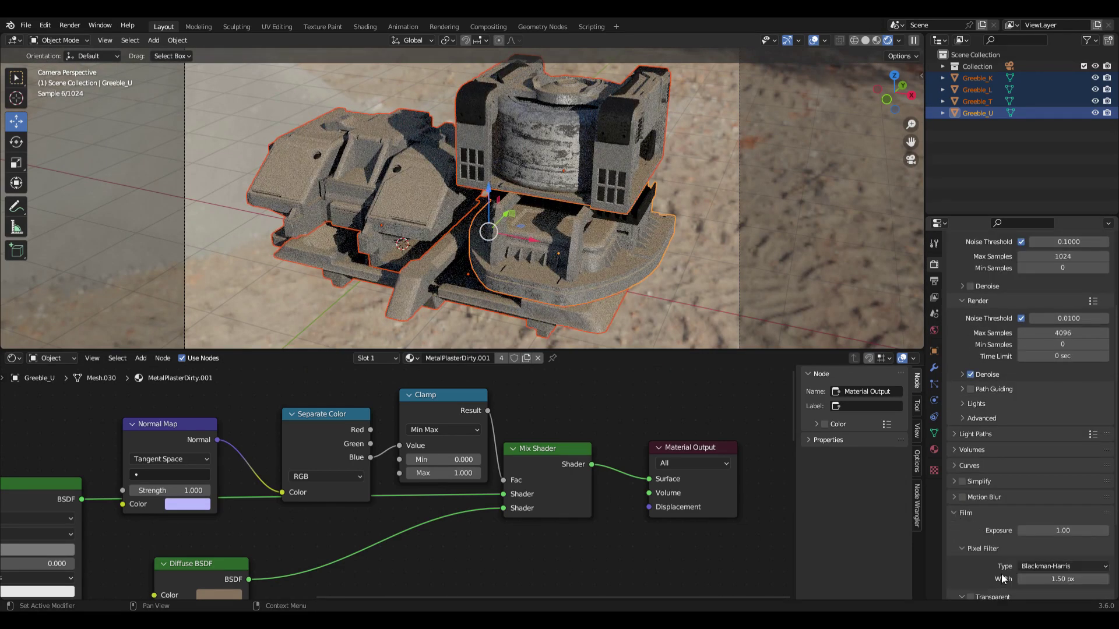
{"action": "scroll", "coordinate": [1001, 574], "scroll_direction": "down", "scroll_amount": 3}
{"action": "left_click", "coordinate": [970, 527]}
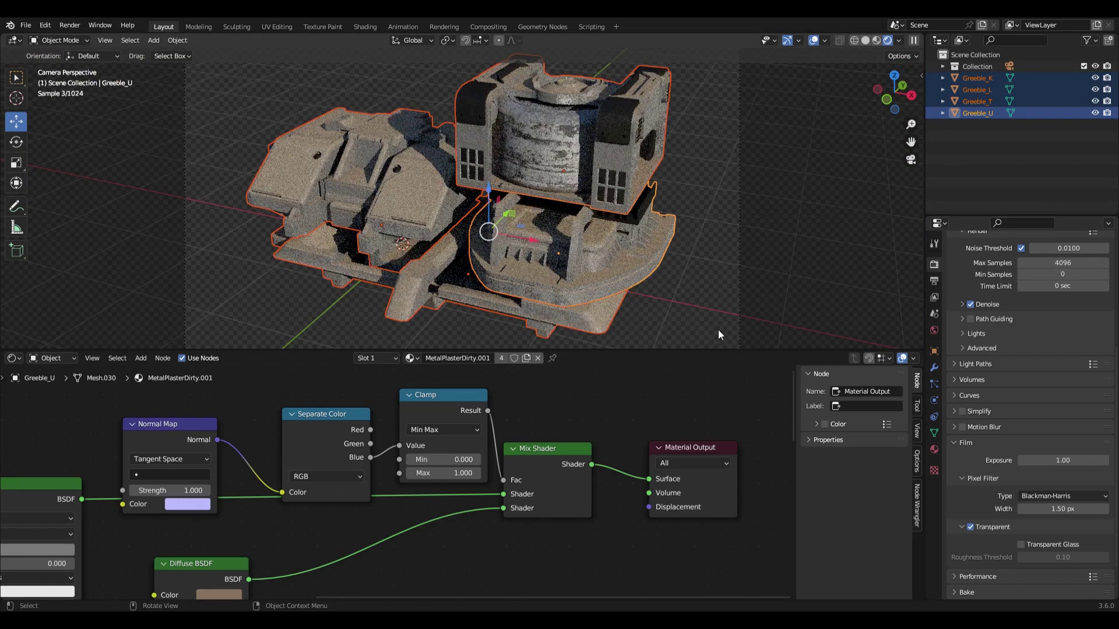
{"action": "scroll", "coordinate": [687, 264], "scroll_direction": "up", "scroll_amount": 1}
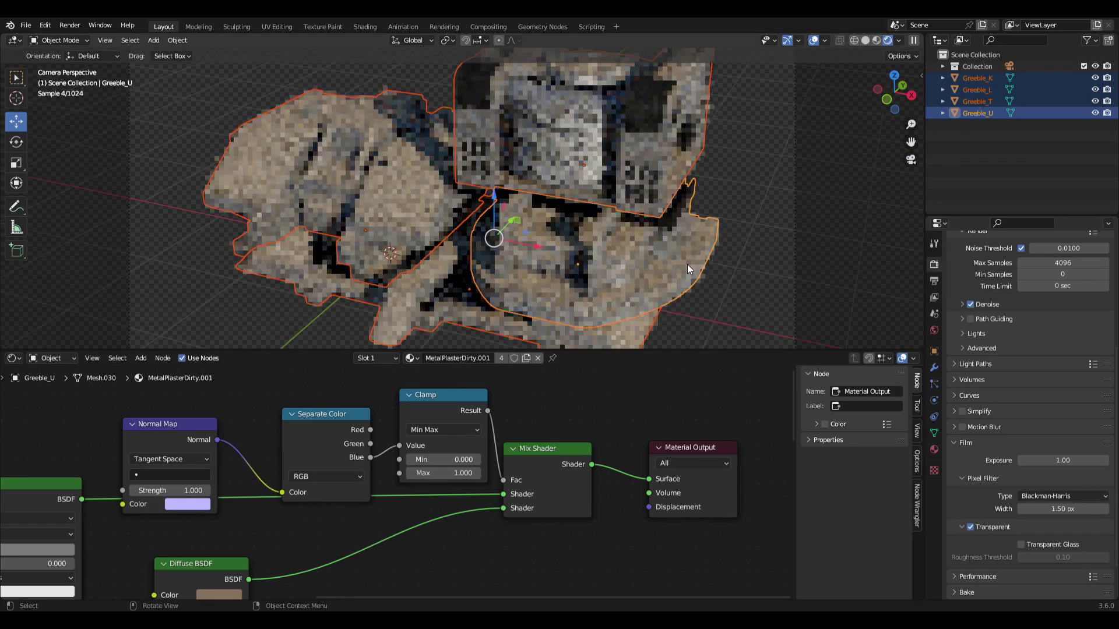